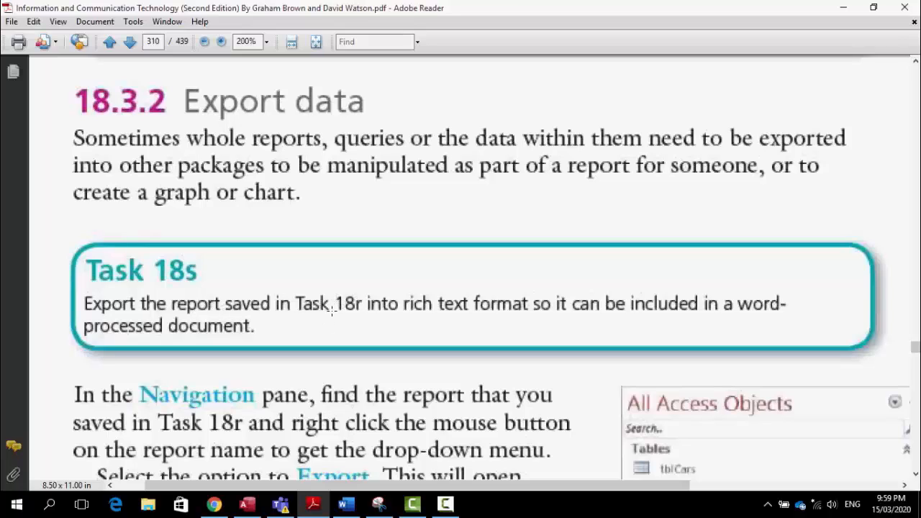
Review the Task 18r instructions, then in Access open the Cars with alloy wheels report, look it over and close it.
{"action": "left_click", "coordinate": [378, 506]}
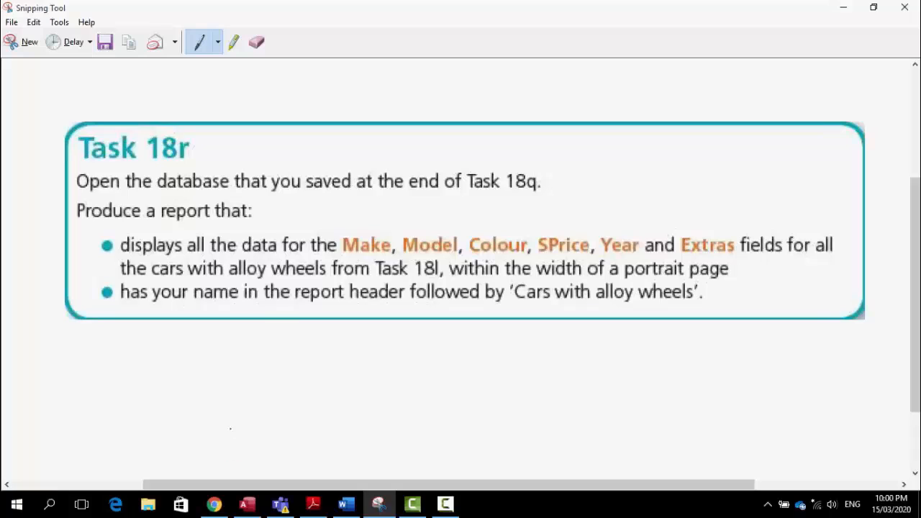
{"action": "left_click", "coordinate": [247, 505]}
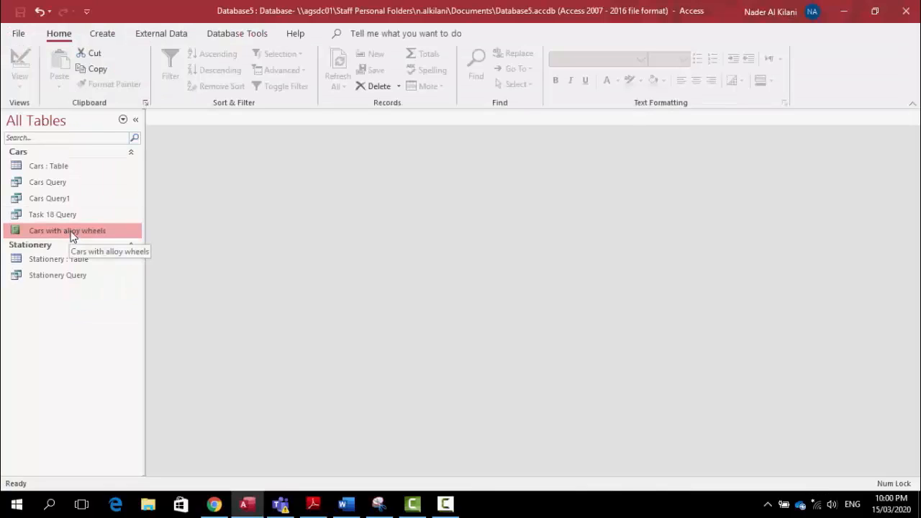
{"action": "right_click", "coordinate": [72, 235]}
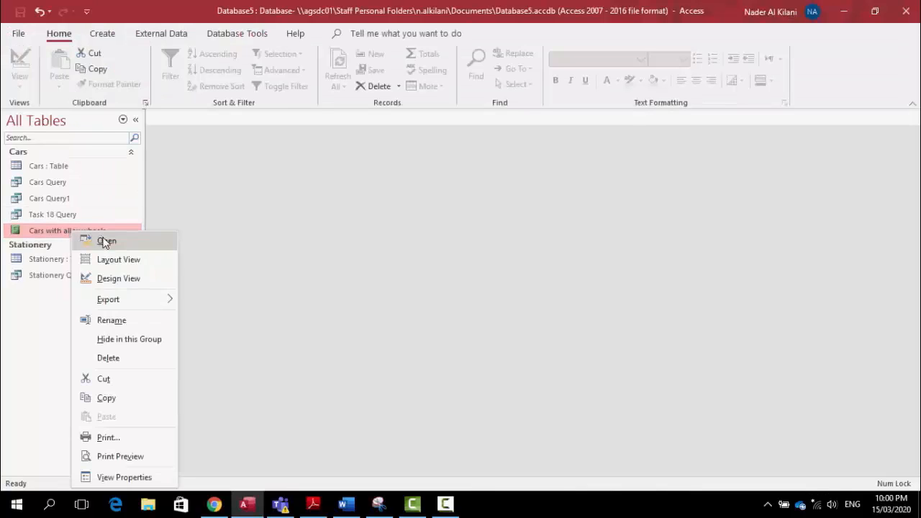
{"action": "left_click", "coordinate": [104, 240]}
{"action": "left_click", "coordinate": [226, 208]}
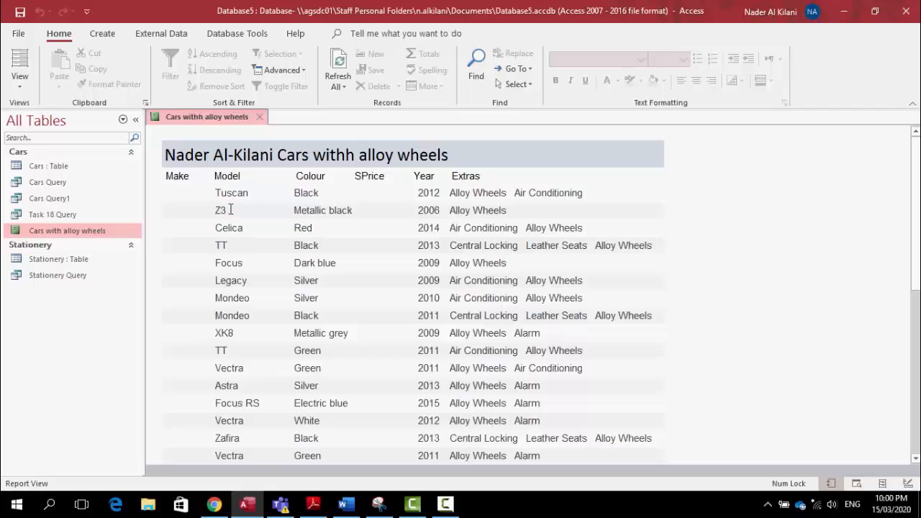
{"action": "right_click", "coordinate": [209, 121]}
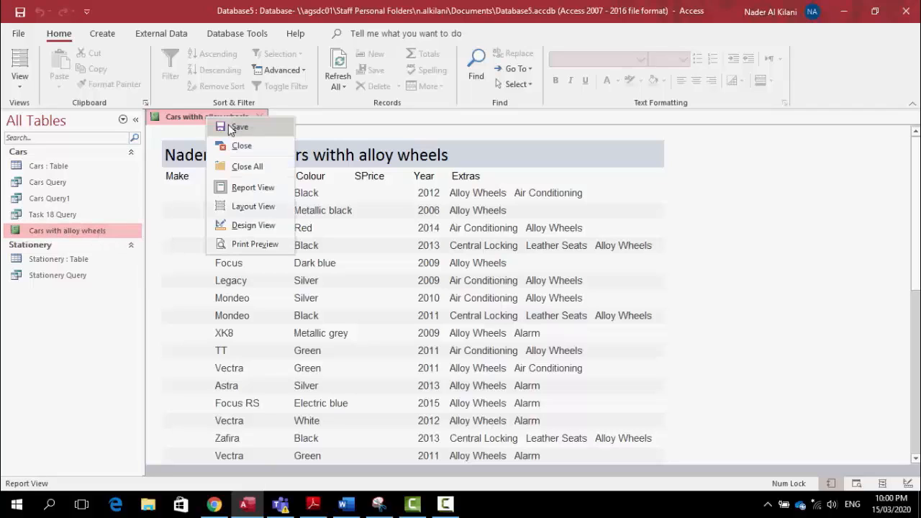
{"action": "left_click", "coordinate": [238, 146]}
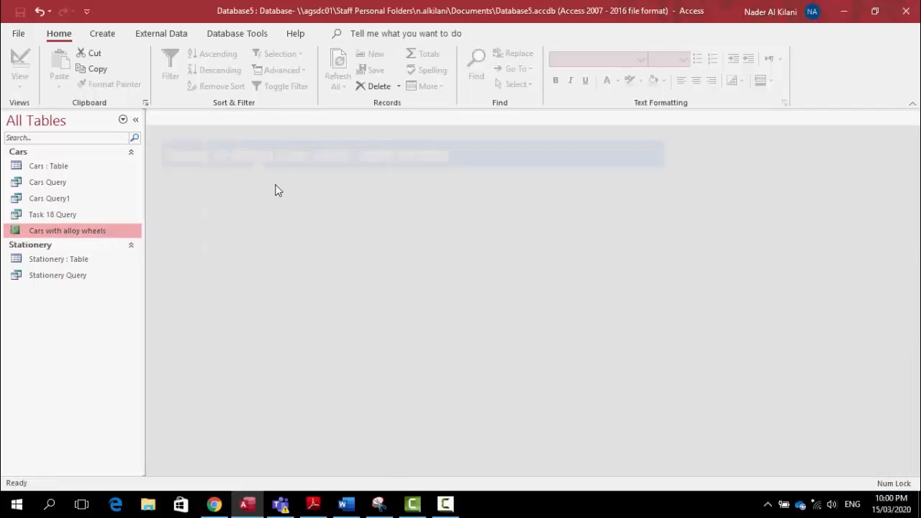
Read the Task 18s export instructions in the PDF textbook, locate the matching report in Access and return to the database.
{"action": "left_click", "coordinate": [314, 505]}
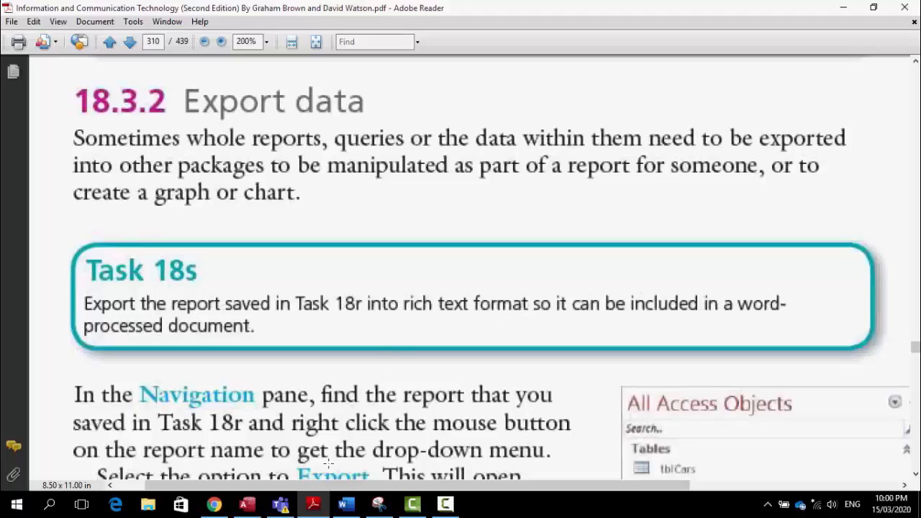
{"action": "left_click", "coordinate": [248, 507]}
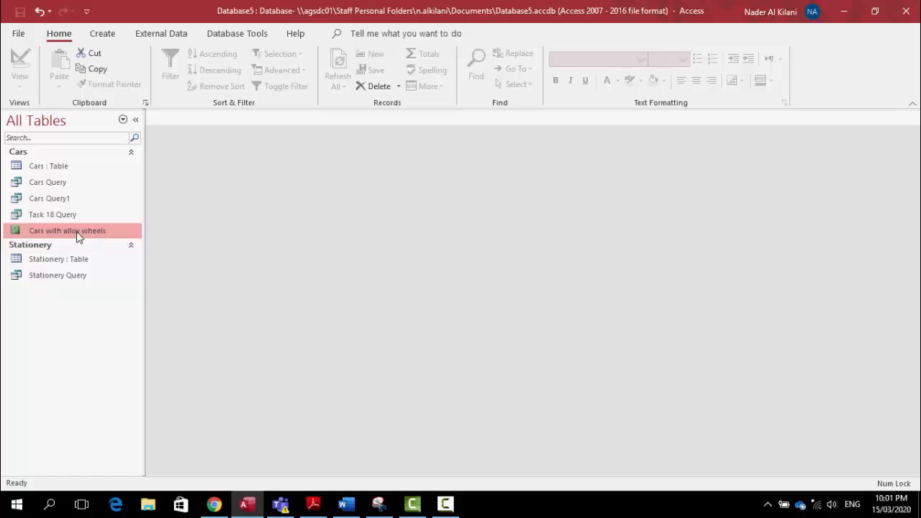
{"action": "left_click", "coordinate": [313, 504]}
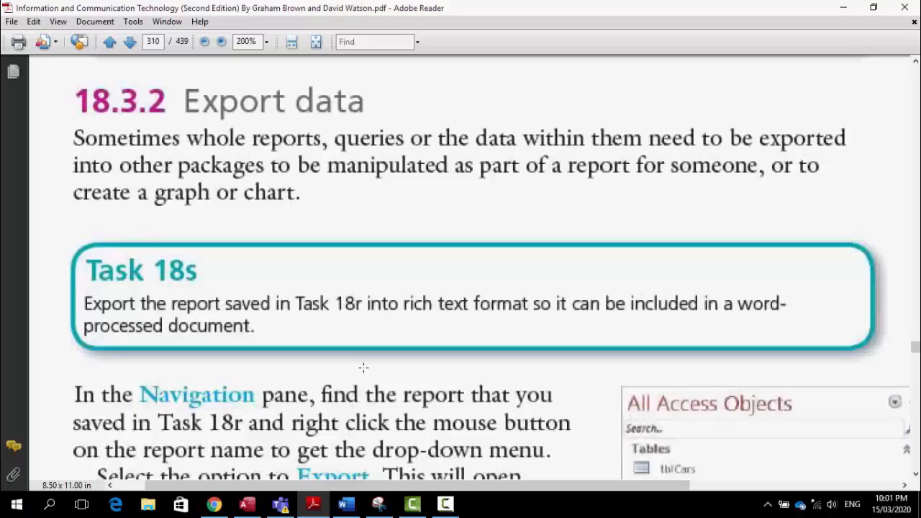
{"action": "left_click", "coordinate": [247, 505]}
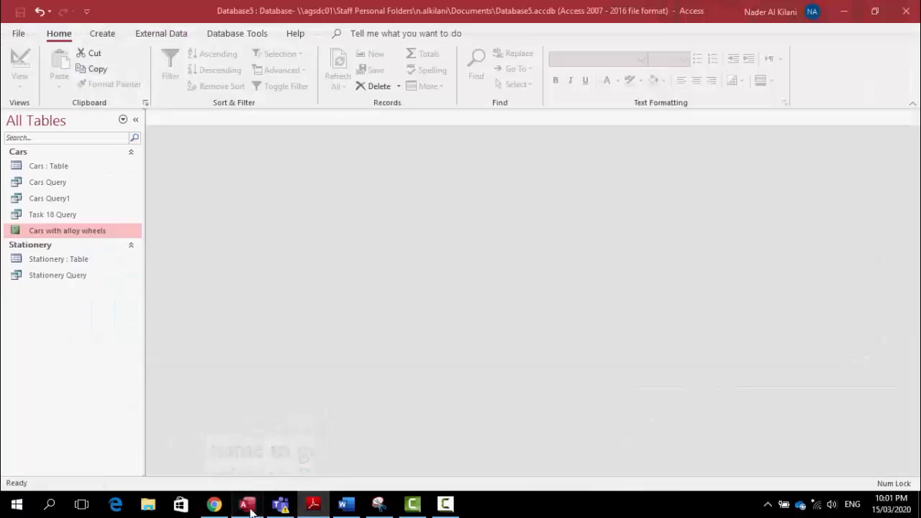
Examine the Save As file types offered for the database and go back to the database objects.
{"action": "left_click", "coordinate": [19, 35]}
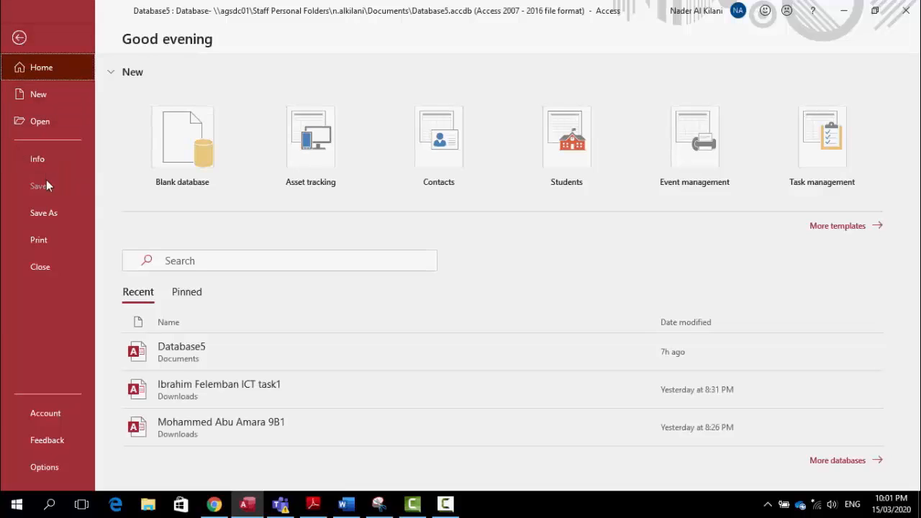
{"action": "left_click", "coordinate": [47, 214]}
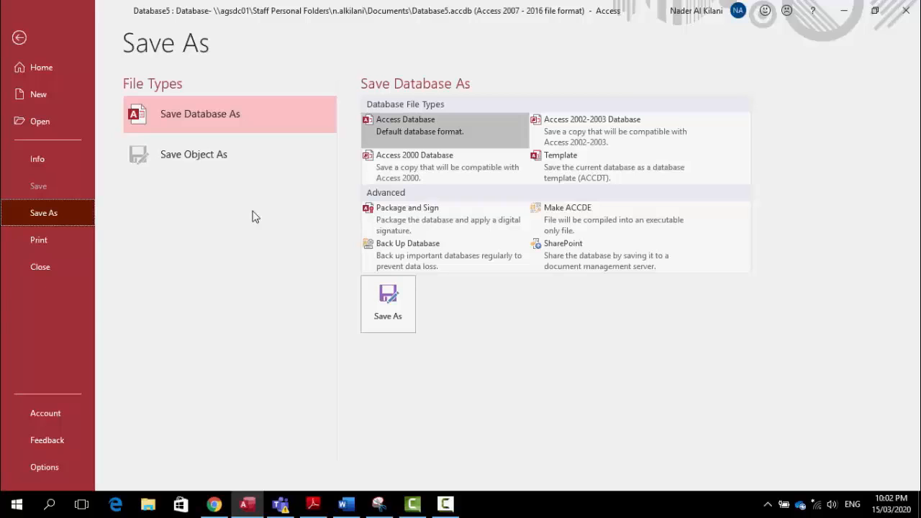
{"action": "left_click", "coordinate": [21, 40]}
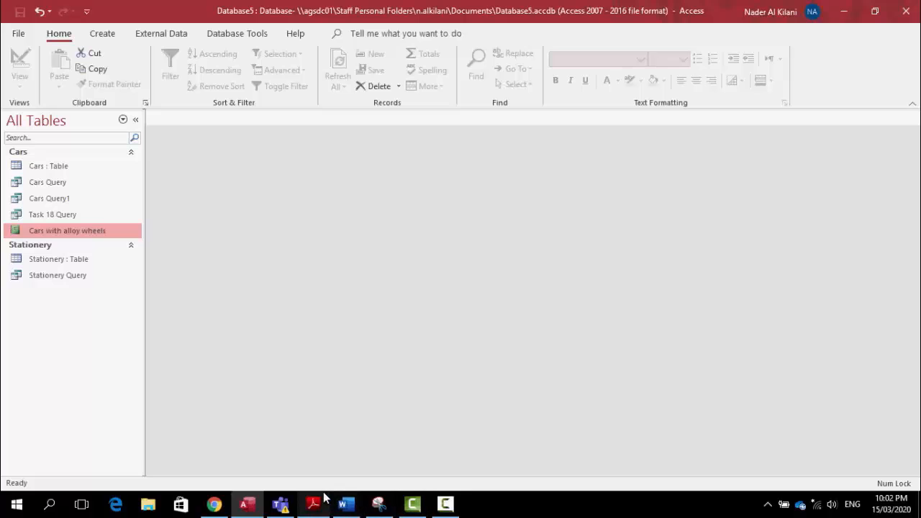
Recheck Task 18s, then in Access export the Cars with alloy wheels report as an RTF file in Chapter 18 Examples, opening it after export.
{"action": "left_click", "coordinate": [314, 506]}
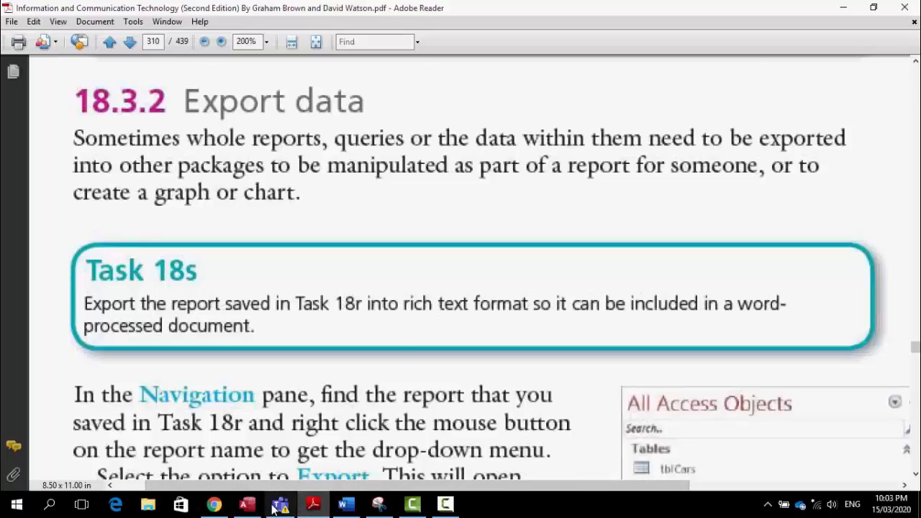
{"action": "left_click", "coordinate": [247, 504]}
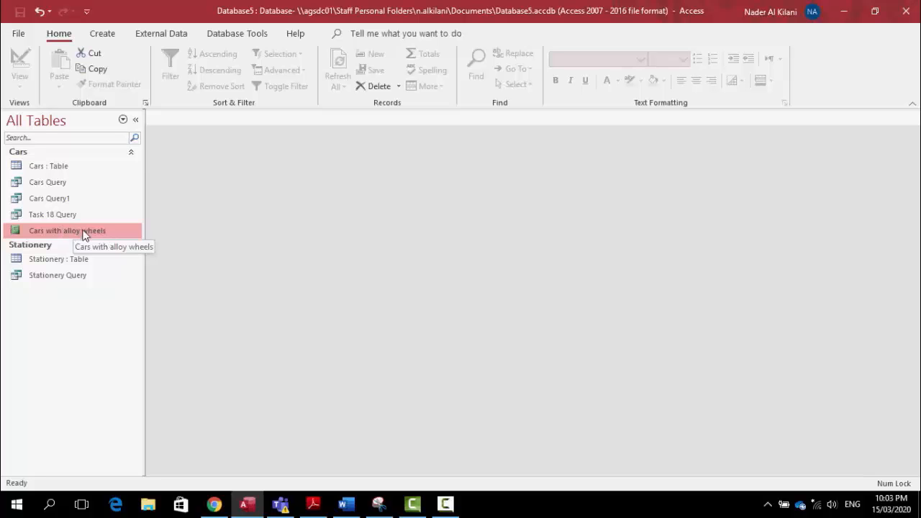
{"action": "right_click", "coordinate": [83, 231]}
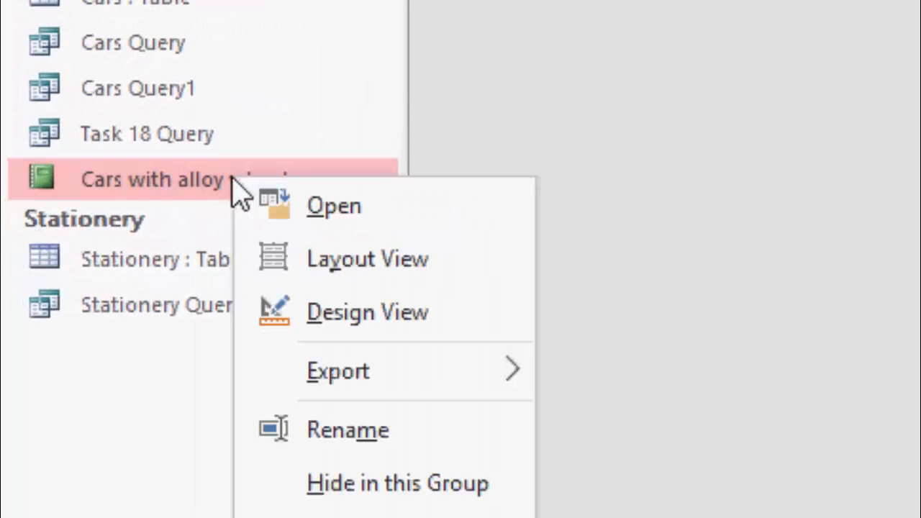
{"action": "mouse_move", "coordinate": [352, 372]}
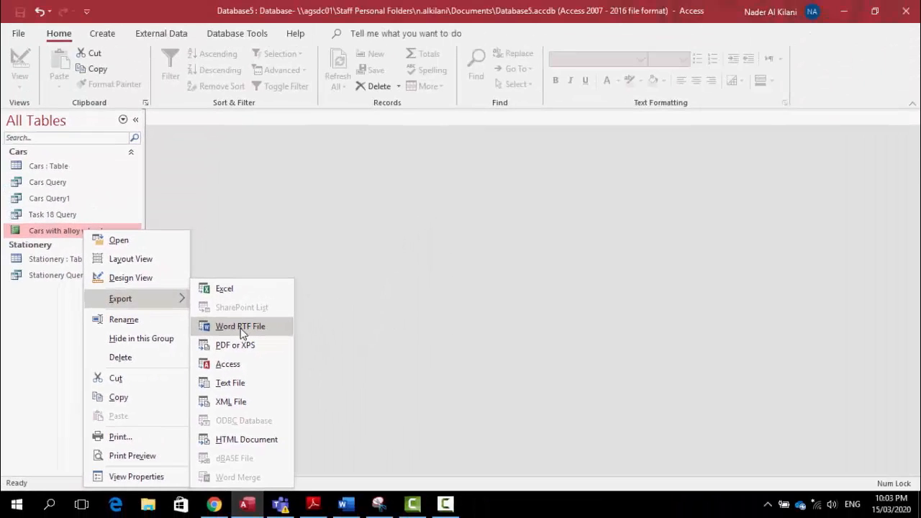
{"action": "left_click", "coordinate": [241, 327]}
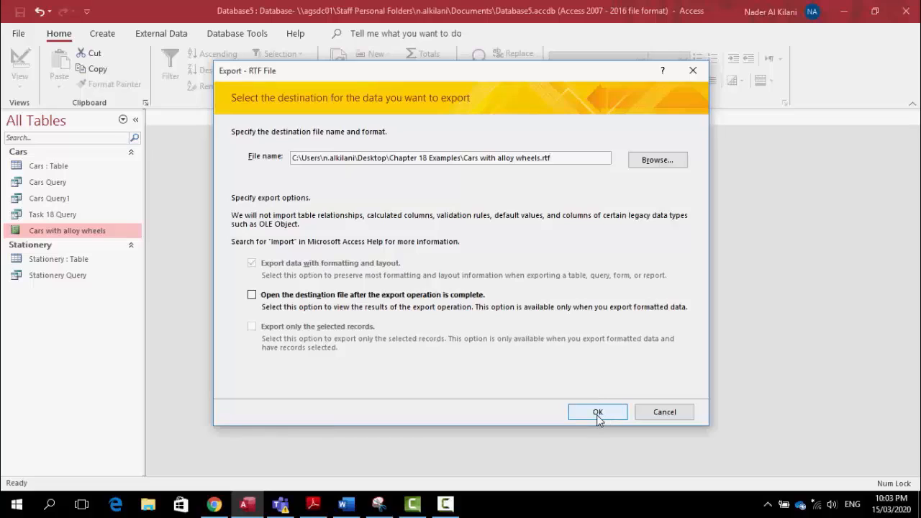
{"action": "left_click", "coordinate": [263, 299]}
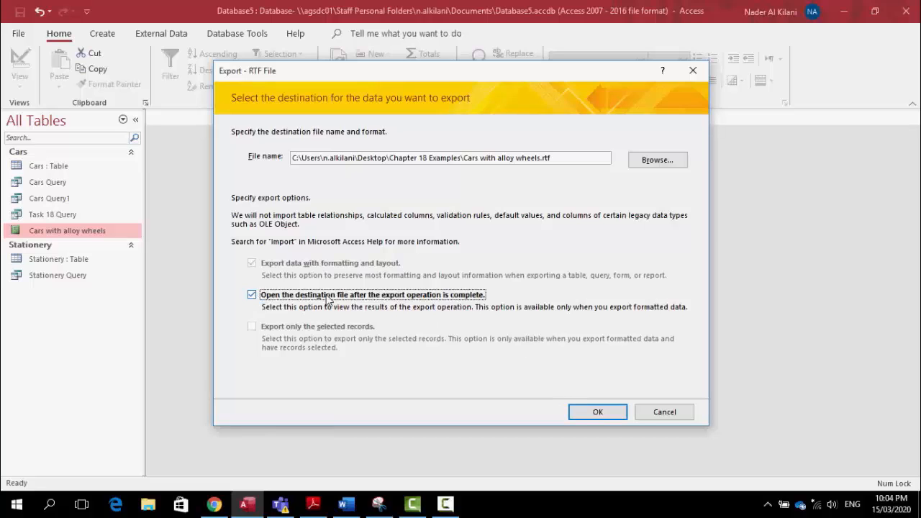
{"action": "left_click", "coordinate": [603, 412]}
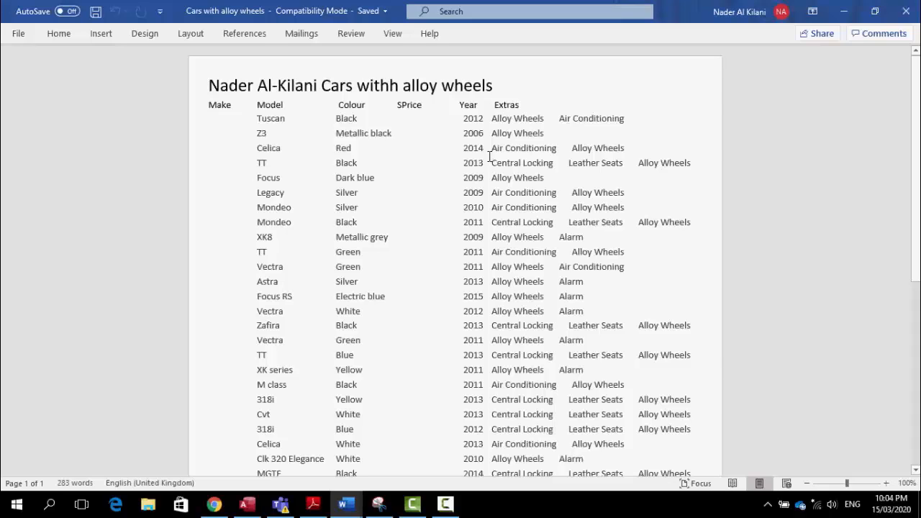
Close the exported Word document and finish the RTF export in Access without saving the export steps.
{"action": "left_click", "coordinate": [905, 14]}
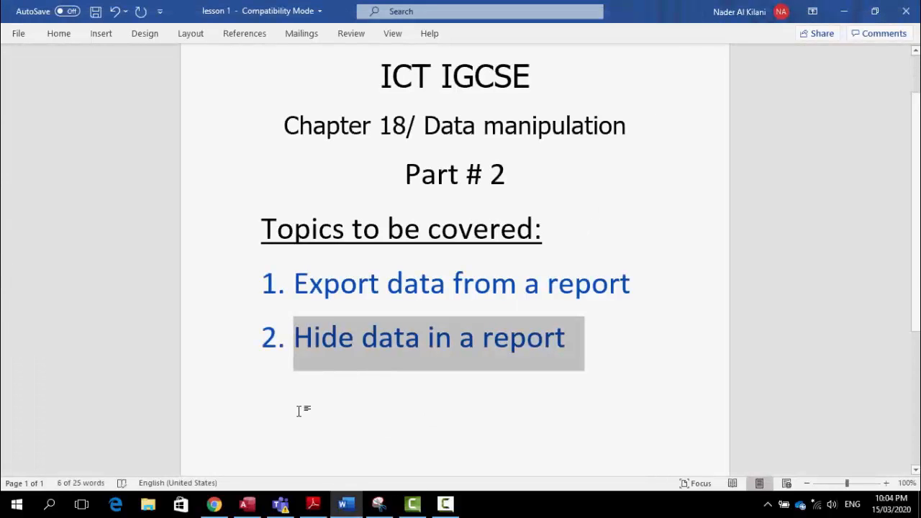
{"action": "left_click", "coordinate": [844, 11]}
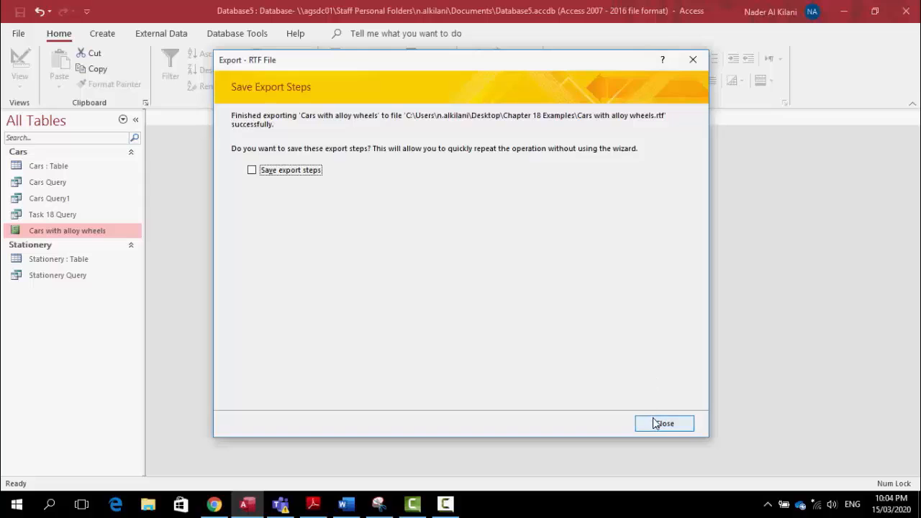
{"action": "left_click", "coordinate": [654, 423]}
Minimize the open windows and check the exported Cars with alloy wheels file in the desktop's Chapter 18 Examples folder.
{"action": "left_click", "coordinate": [842, 11]}
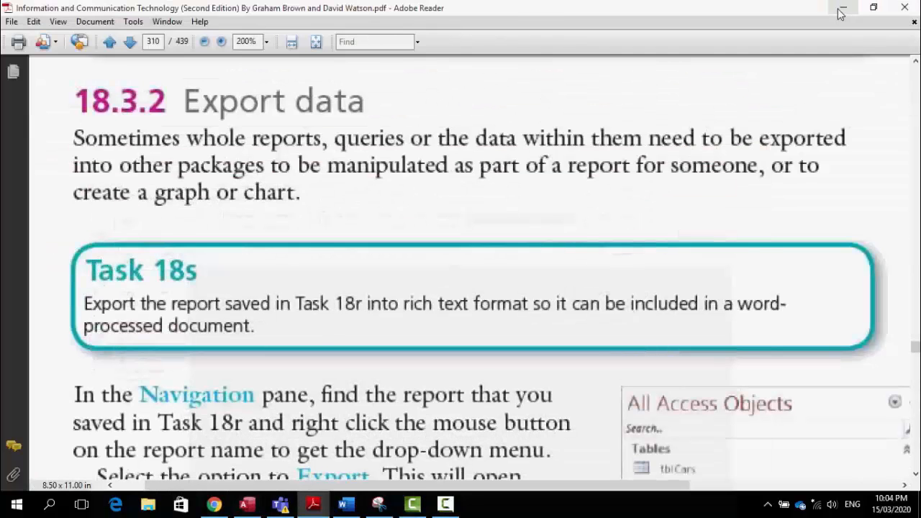
{"action": "left_click", "coordinate": [840, 8]}
{"action": "left_click", "coordinate": [839, 10]}
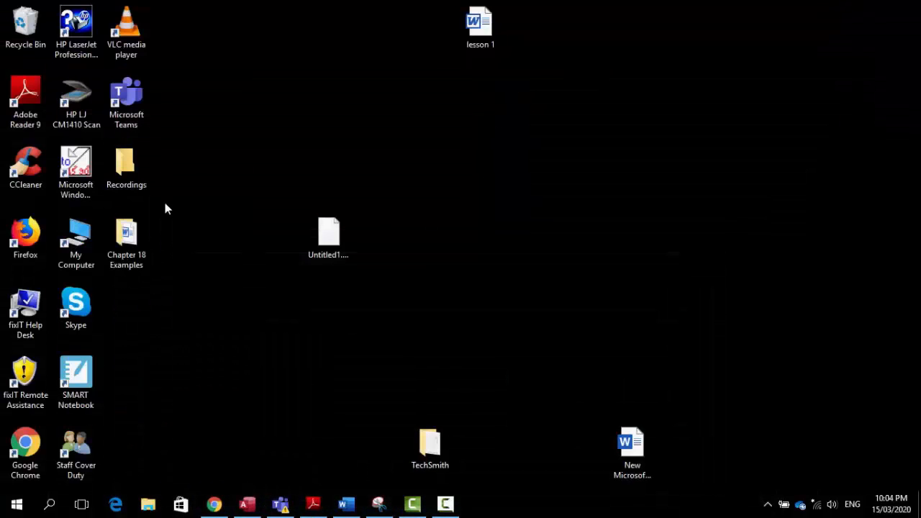
{"action": "double_click", "coordinate": [133, 238]}
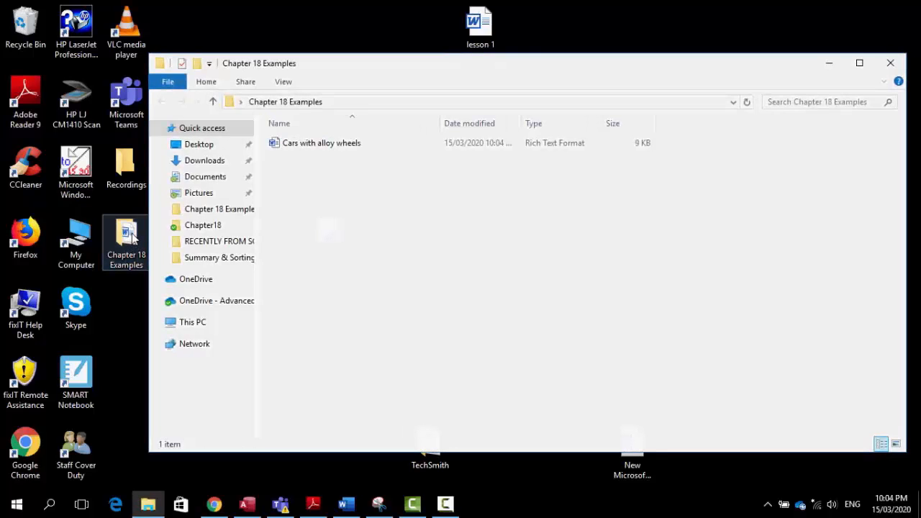
{"action": "left_click", "coordinate": [292, 143]}
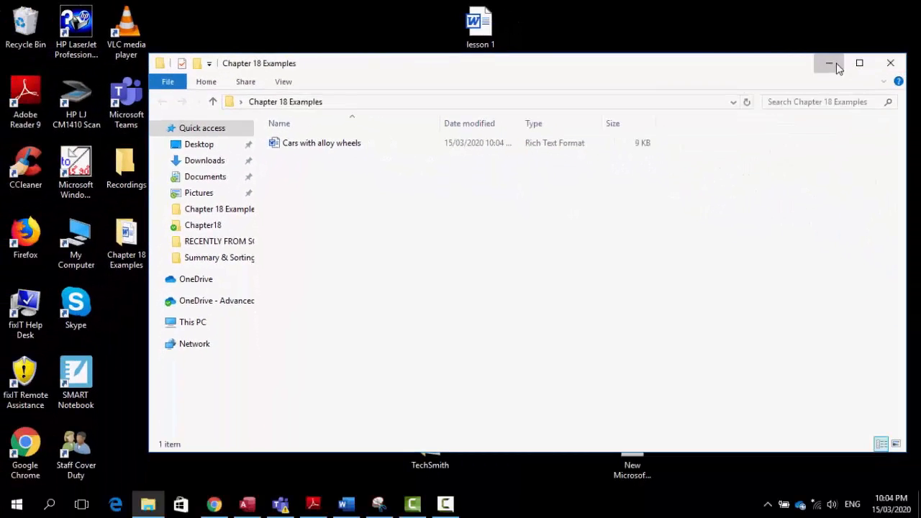
{"action": "left_click", "coordinate": [829, 64]}
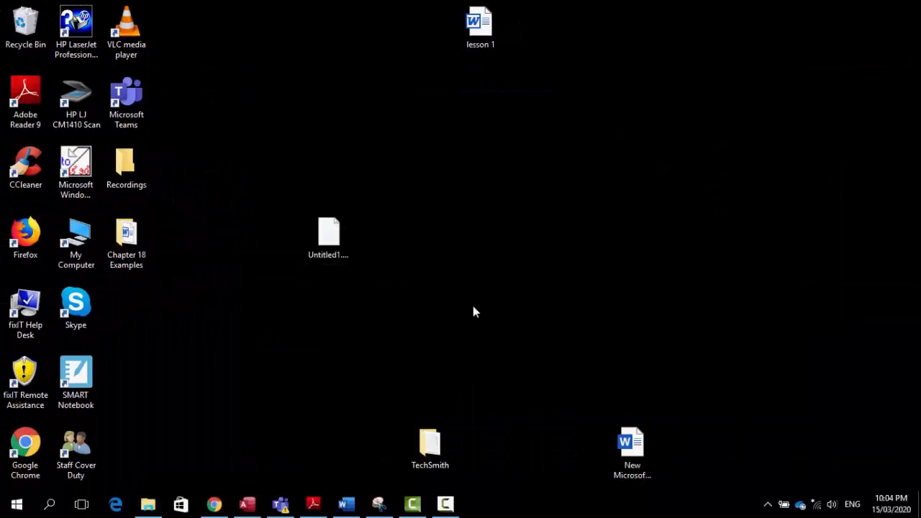
In Access, export the Cars with alloy wheels report as an Excel 97 - Excel 2003 Workbook, opening it after export, without saving the export steps.
{"action": "left_click", "coordinate": [247, 504]}
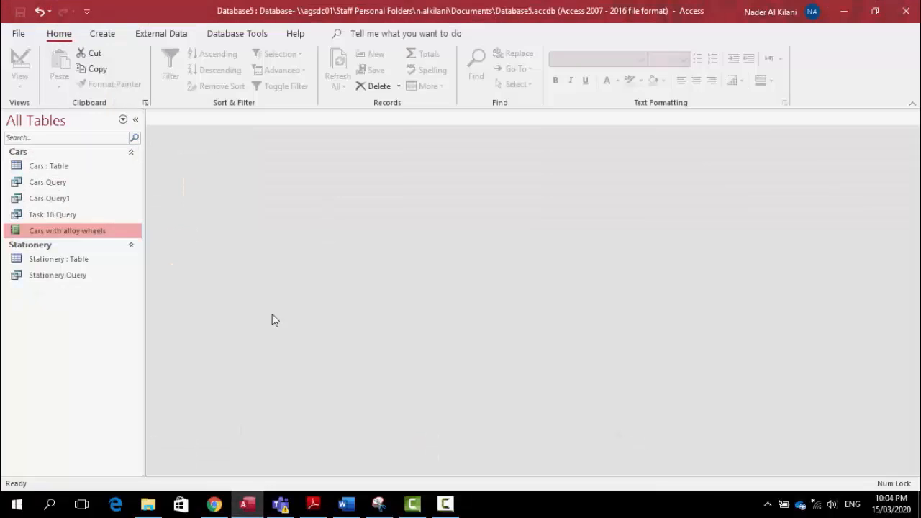
{"action": "right_click", "coordinate": [79, 234]}
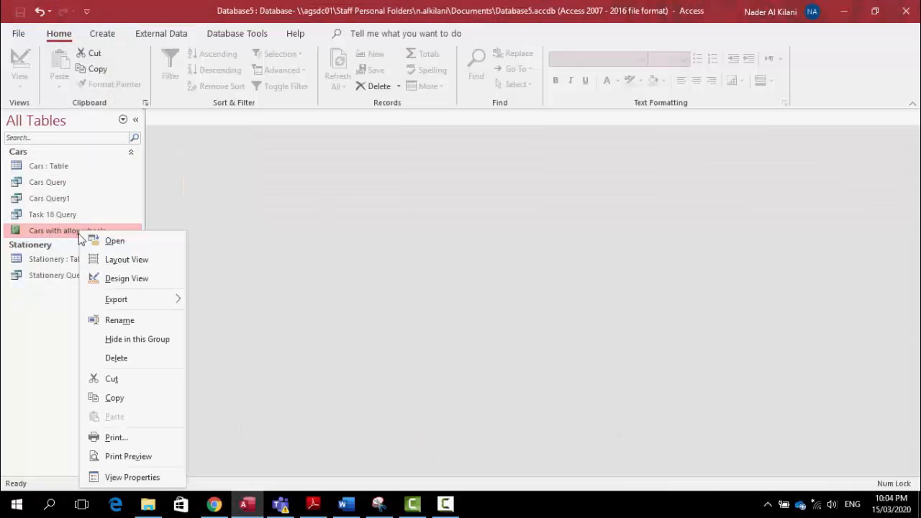
{"action": "mouse_move", "coordinate": [113, 306]}
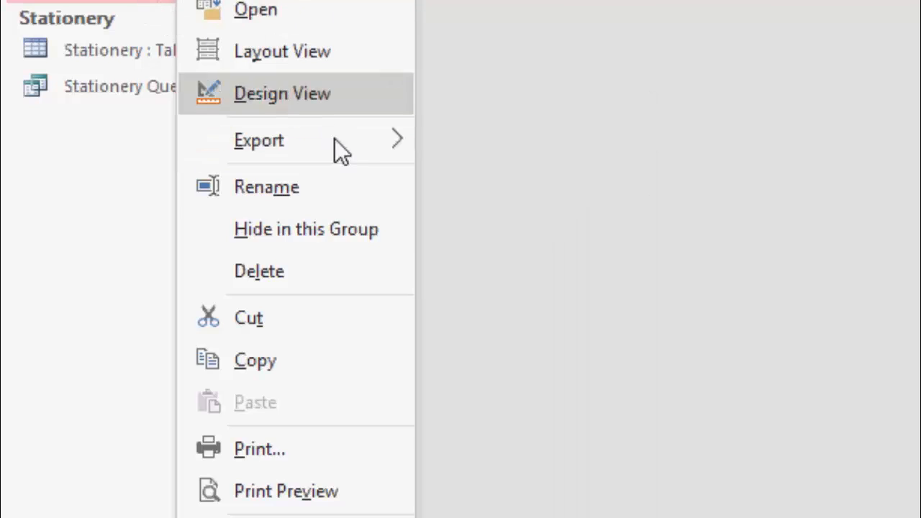
{"action": "mouse_move", "coordinate": [378, 146]}
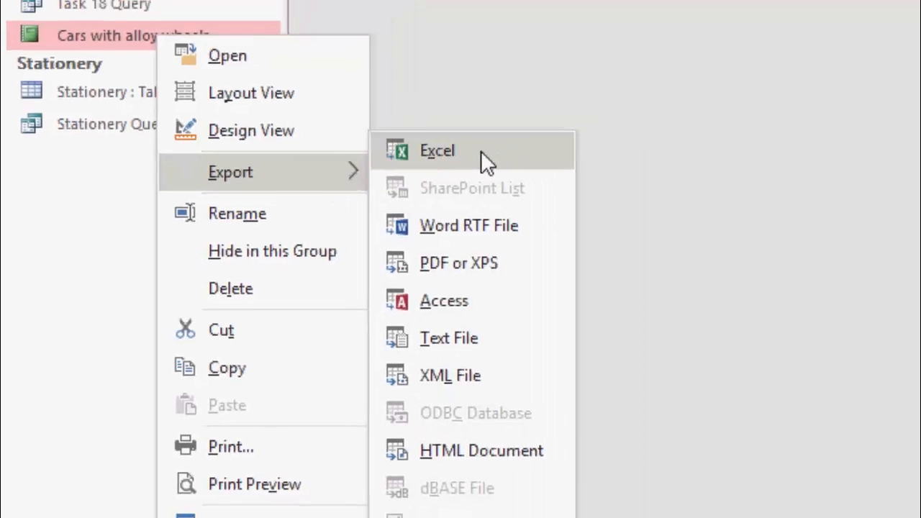
{"action": "left_click", "coordinate": [540, 117]}
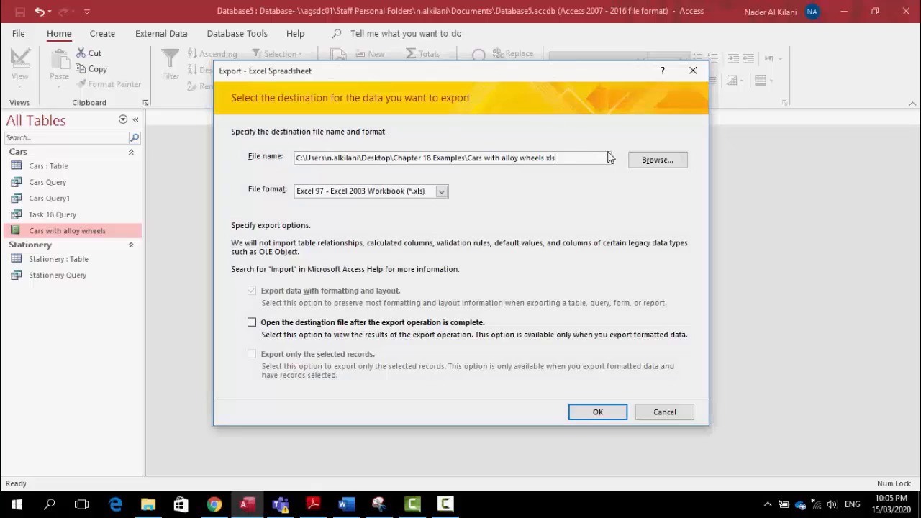
{"action": "left_click", "coordinate": [256, 326]}
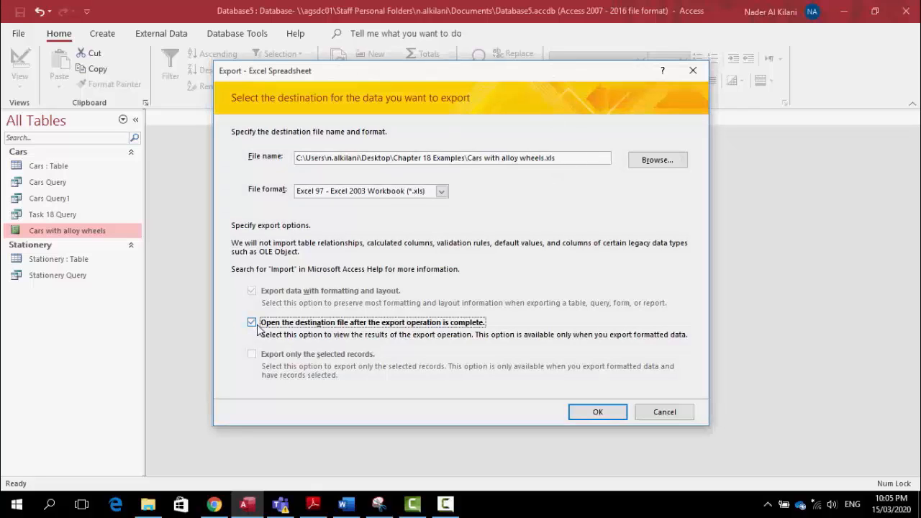
{"action": "left_click", "coordinate": [597, 413]}
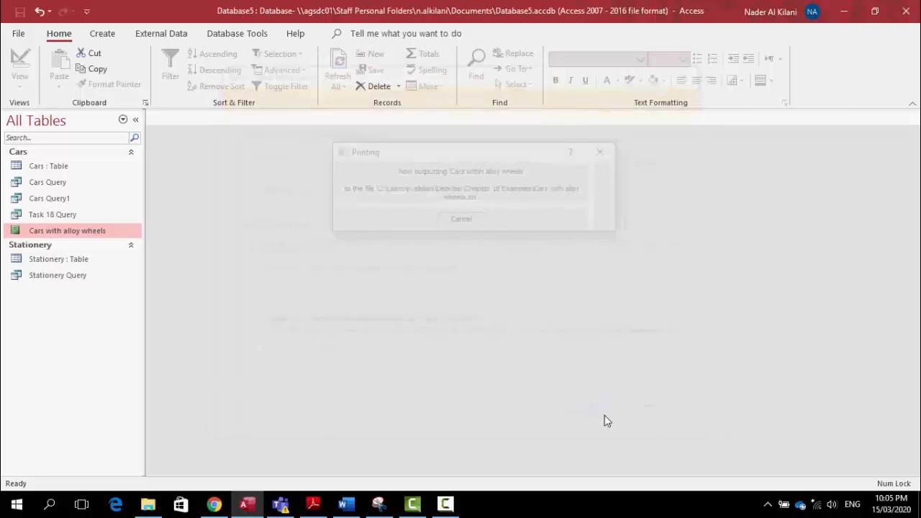
{"action": "left_click", "coordinate": [655, 425]}
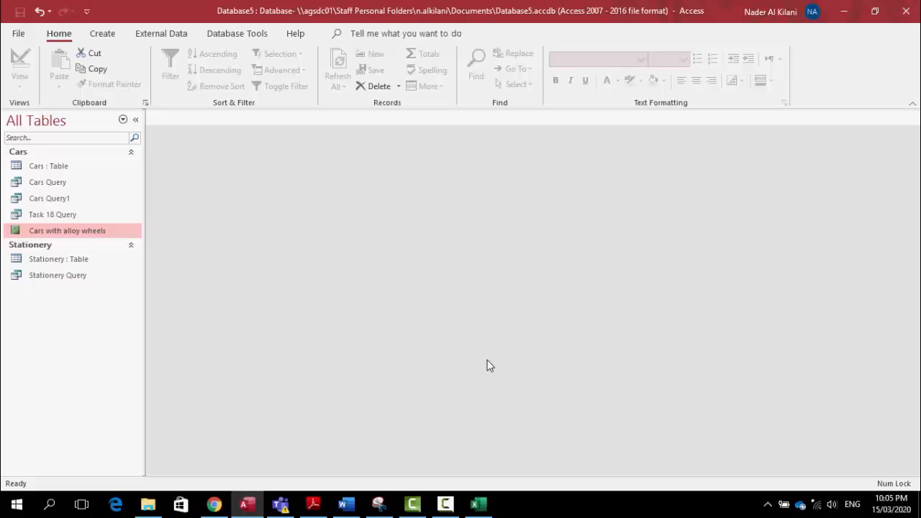
Switch to the exported Cars with alloy wheels workbook in Excel and set the font colour of all cells to black.
{"action": "left_click", "coordinate": [479, 506]}
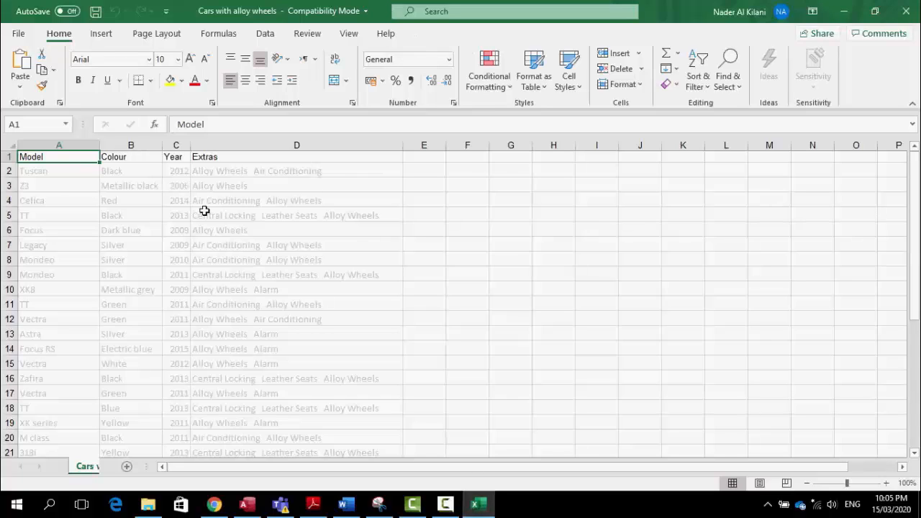
{"action": "left_click", "coordinate": [12, 145]}
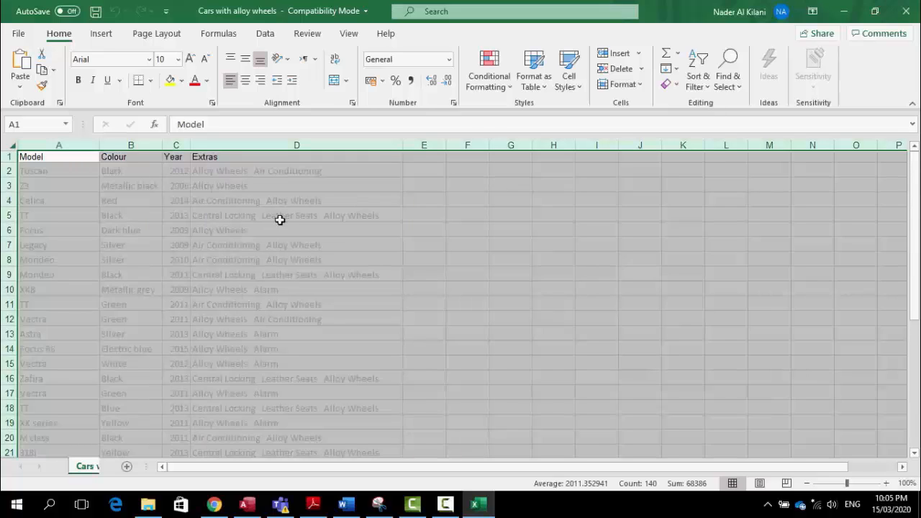
{"action": "left_click", "coordinate": [208, 84]}
{"action": "left_click", "coordinate": [208, 136]}
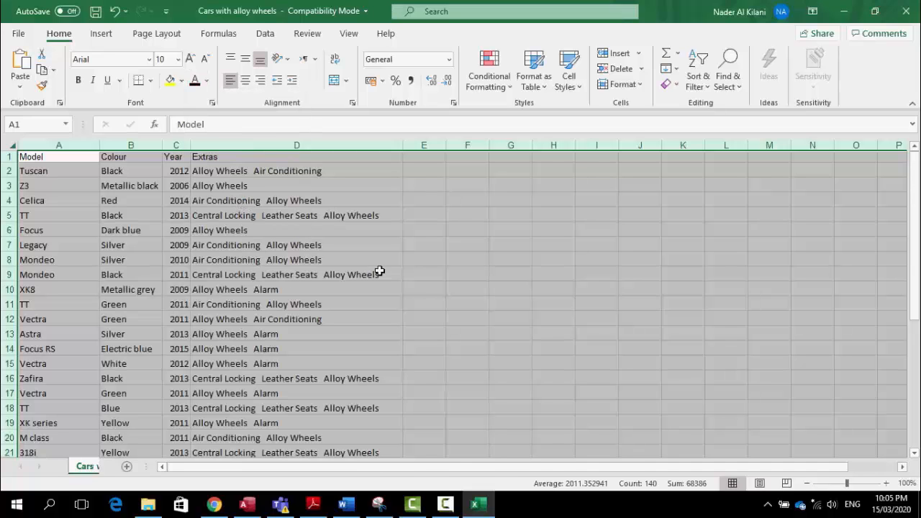
{"action": "left_click", "coordinate": [462, 273]}
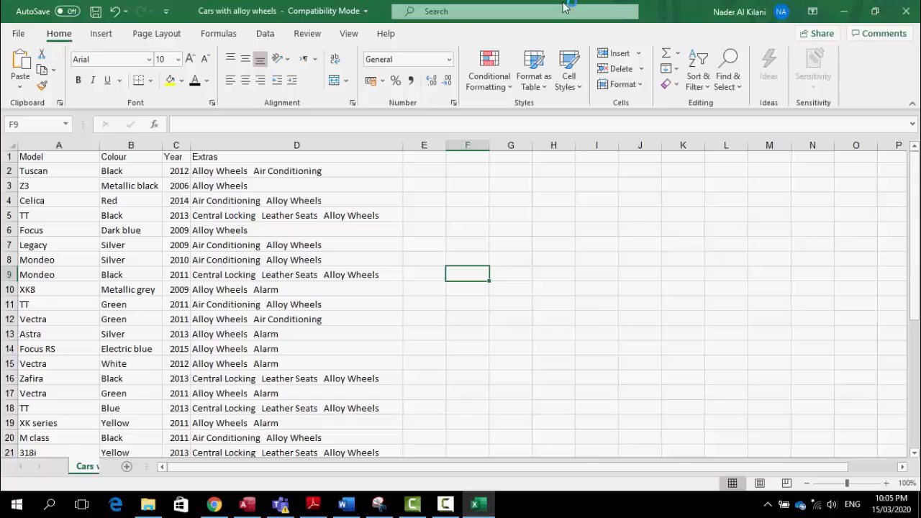
Close the Excel workbook and check the exported files in File Explorer.
{"action": "left_click", "coordinate": [906, 12]}
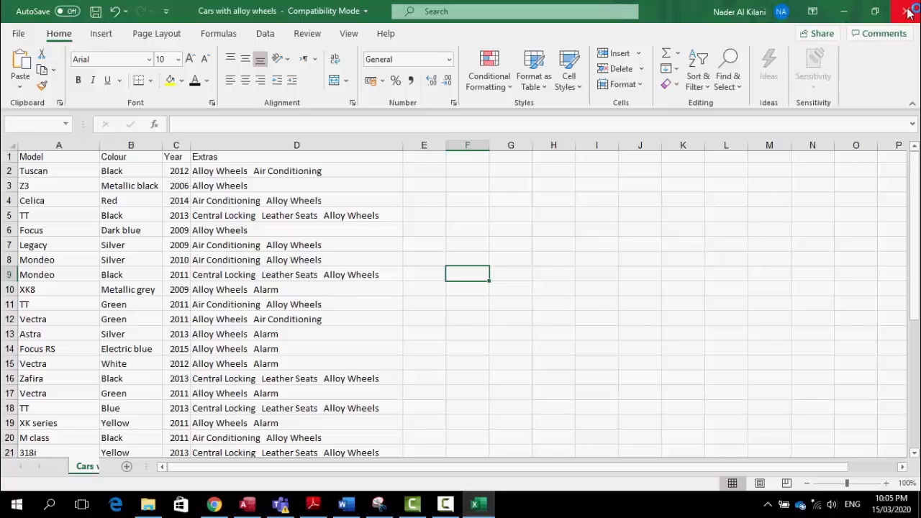
{"action": "left_click", "coordinate": [407, 270]}
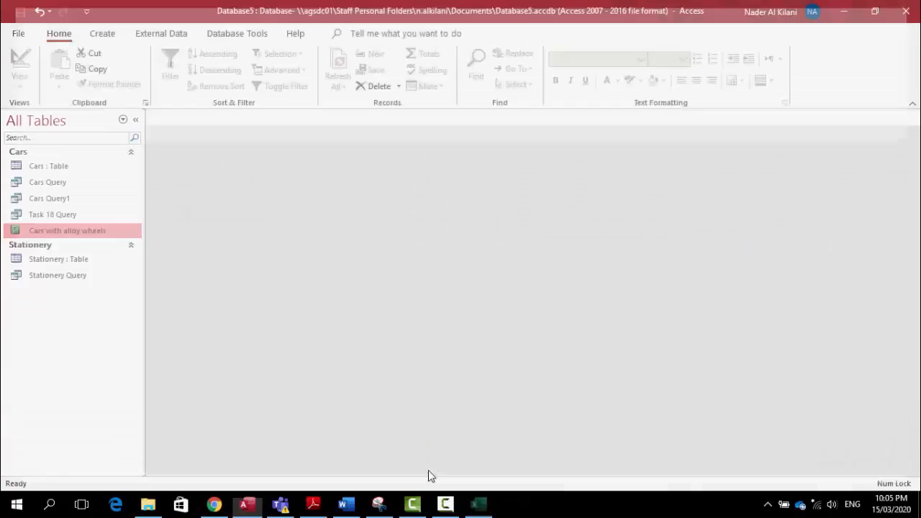
{"action": "left_click", "coordinate": [148, 504]}
{"action": "left_click", "coordinate": [322, 162]}
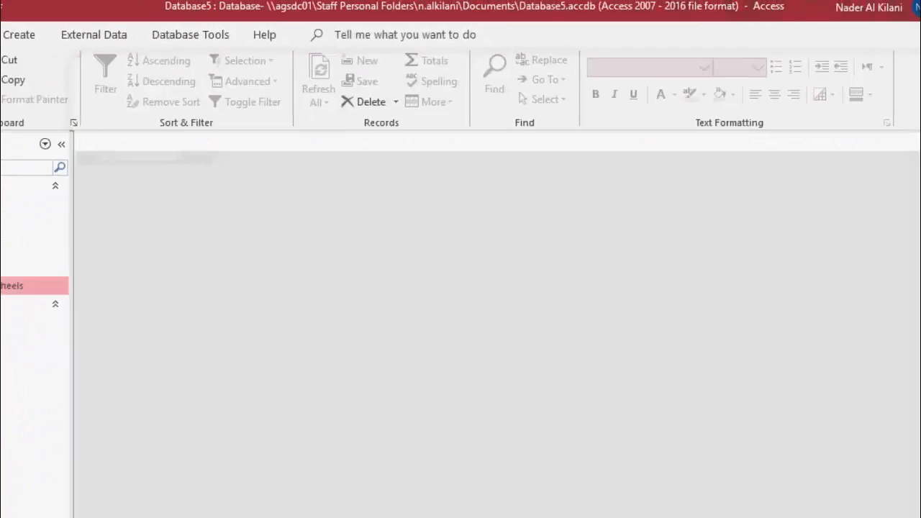
In Access, view the export formats available for the Cars with alloy wheels report.
{"action": "right_click", "coordinate": [92, 237]}
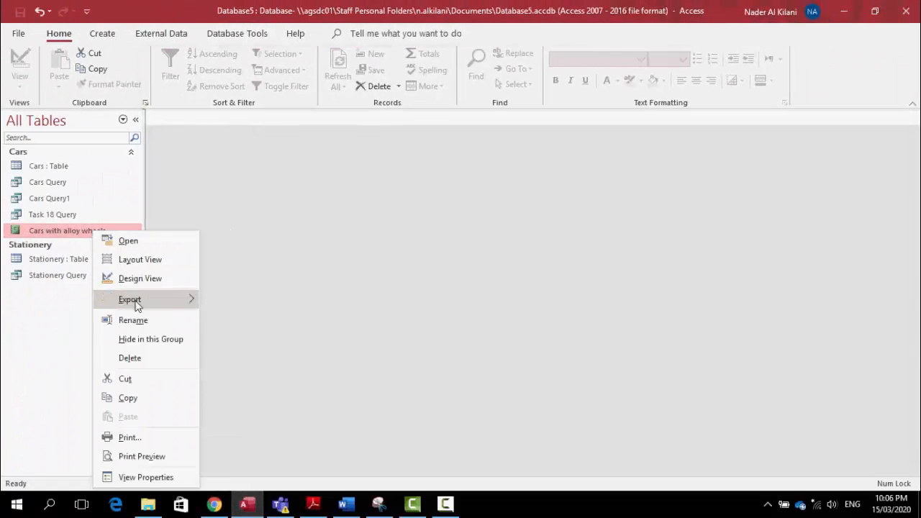
{"action": "mouse_move", "coordinate": [136, 301]}
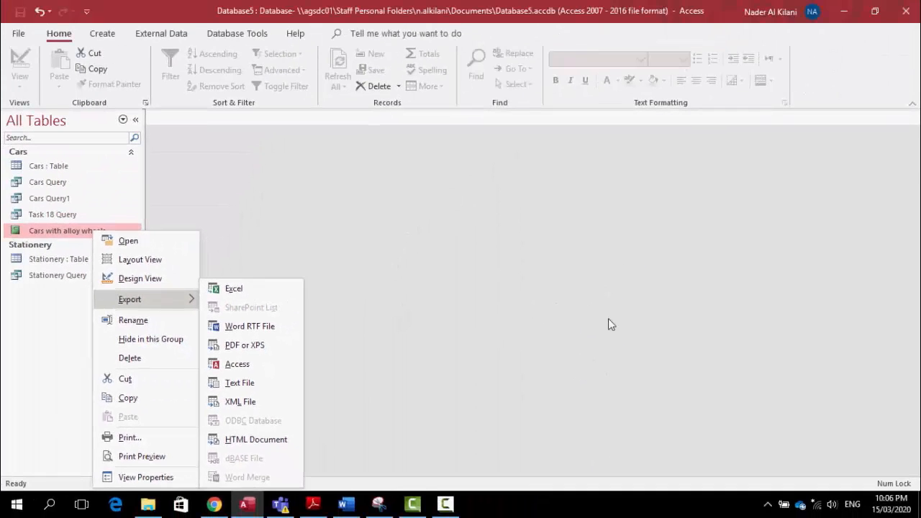
Switch to the lesson 1 document in Word and highlight the topics Export data from a report and Hide data in a report.
{"action": "mouse_move", "coordinate": [318, 511]}
{"action": "left_click", "coordinate": [344, 504]}
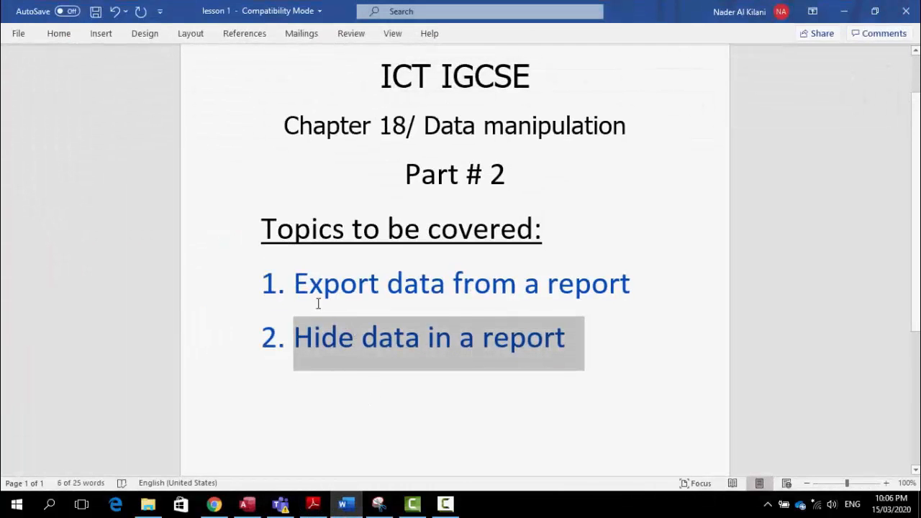
{"action": "left_click_drag", "start_coordinate": [290, 282], "coordinate": [610, 301]}
{"action": "left_click", "coordinate": [354, 336]}
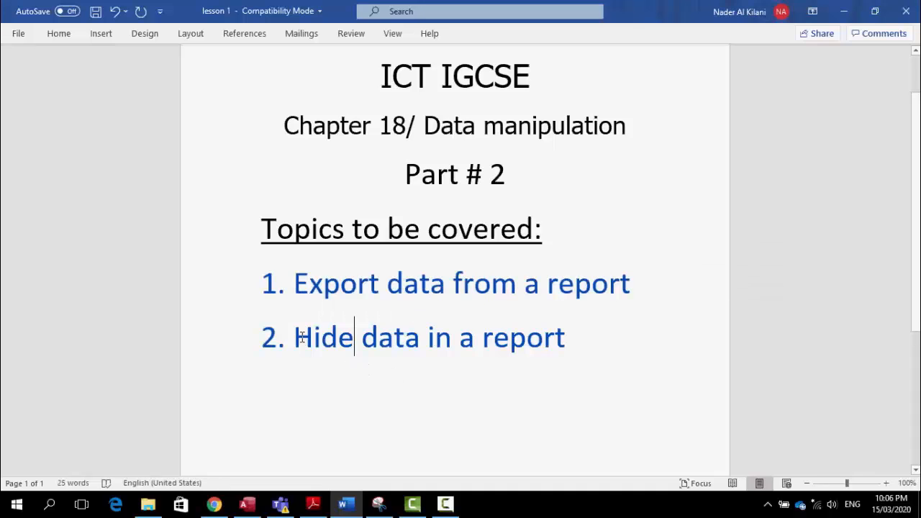
{"action": "left_click_drag", "start_coordinate": [293, 335], "coordinate": [542, 344]}
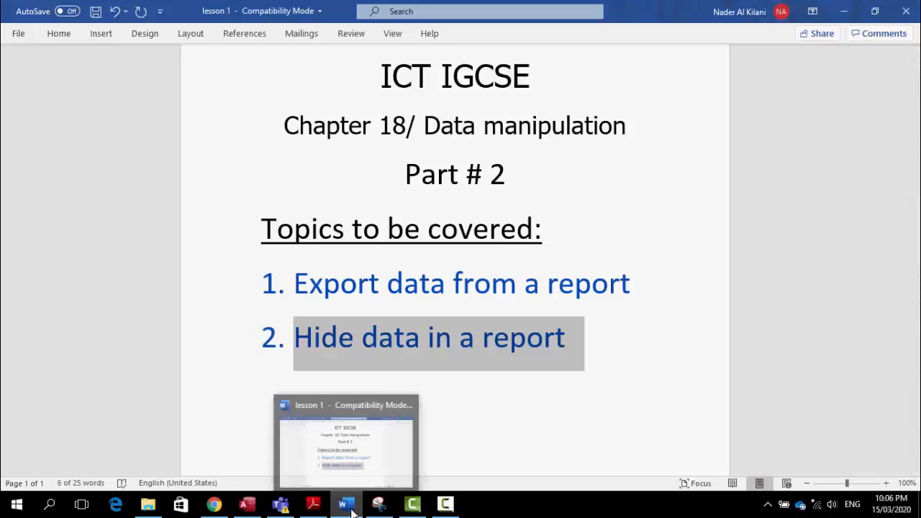
Switch to Access, open the Cars with alloy wheels report and display it in Layout View.
{"action": "mouse_move", "coordinate": [320, 510]}
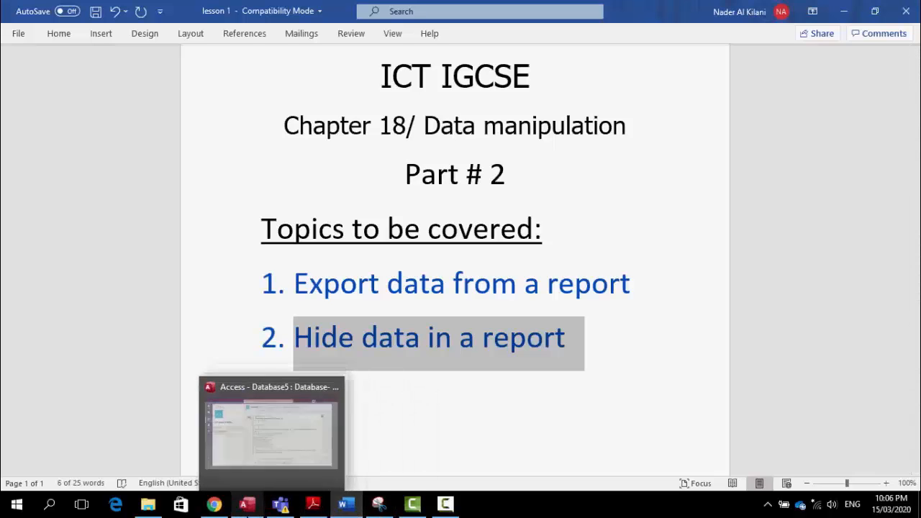
{"action": "left_click", "coordinate": [246, 505]}
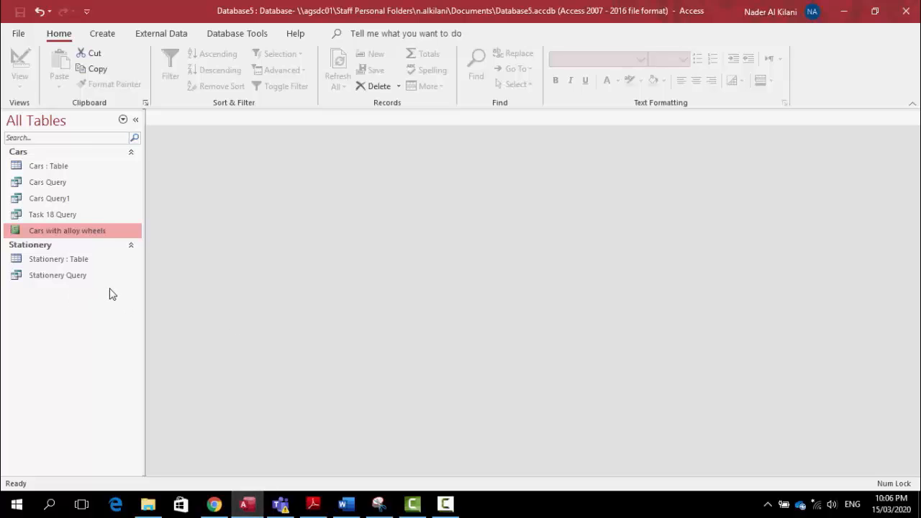
{"action": "double_click", "coordinate": [75, 229]}
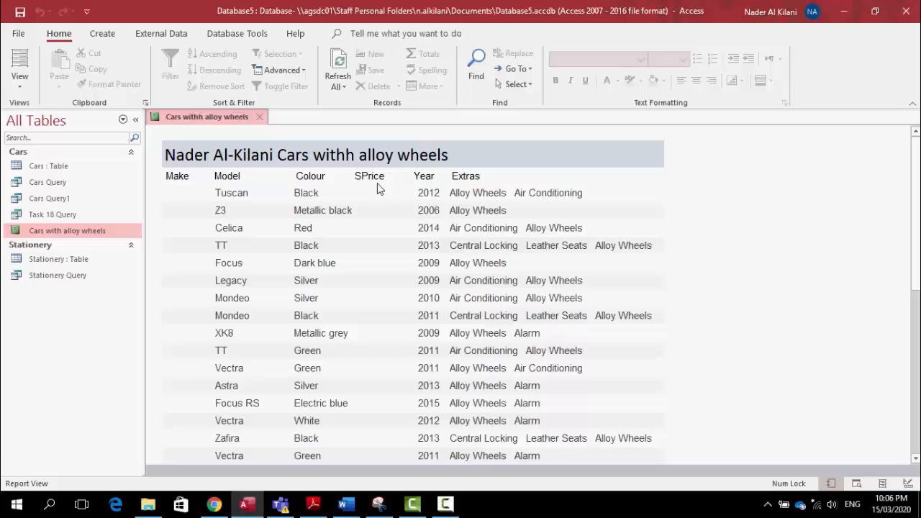
{"action": "right_click", "coordinate": [232, 122]}
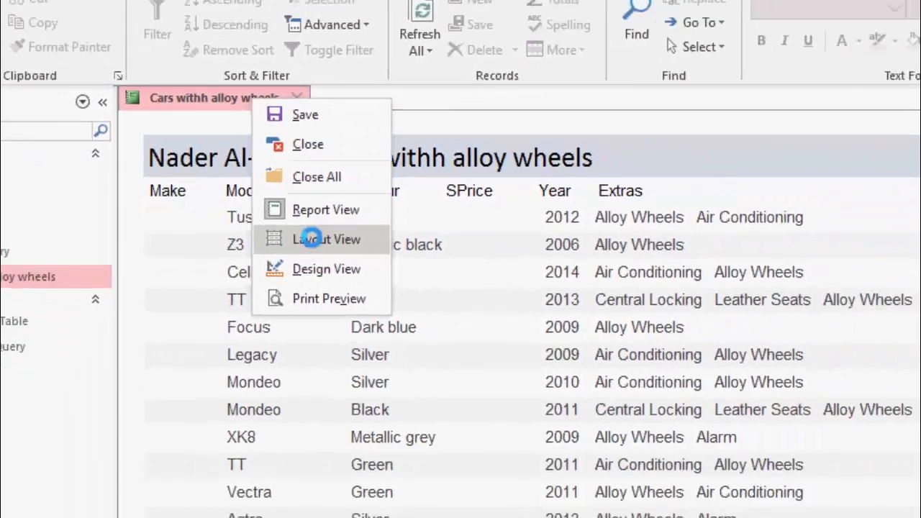
{"action": "left_click", "coordinate": [389, 295]}
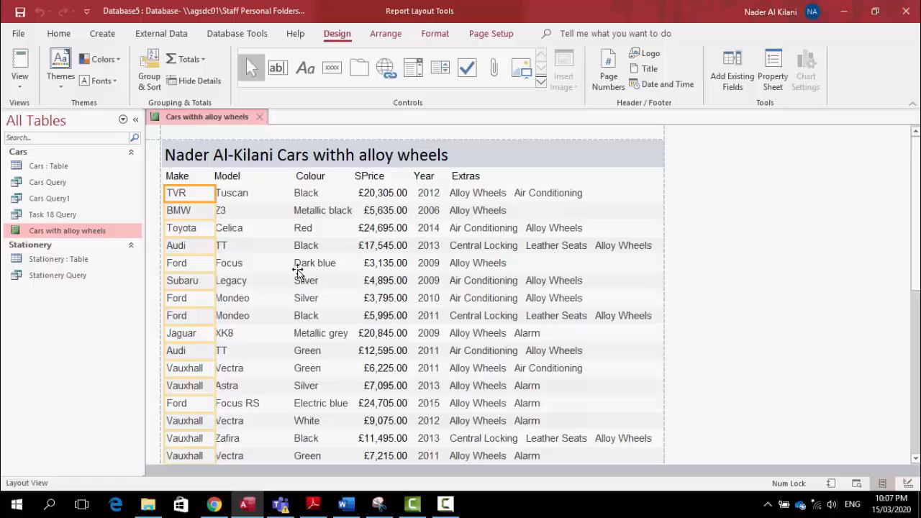
Open the property sheet for the SPrice text box and set its Visible property to Yes.
{"action": "left_click", "coordinate": [382, 195]}
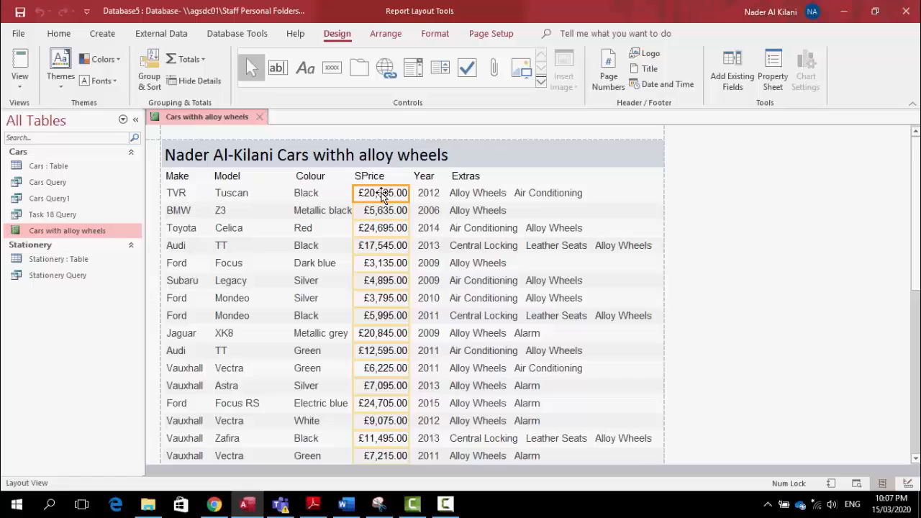
{"action": "left_click", "coordinate": [373, 179]}
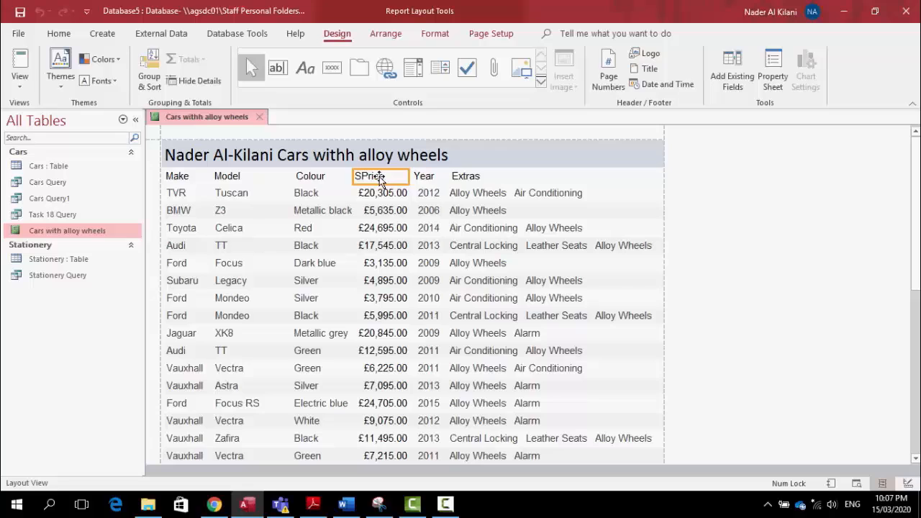
{"action": "left_click", "coordinate": [381, 197]}
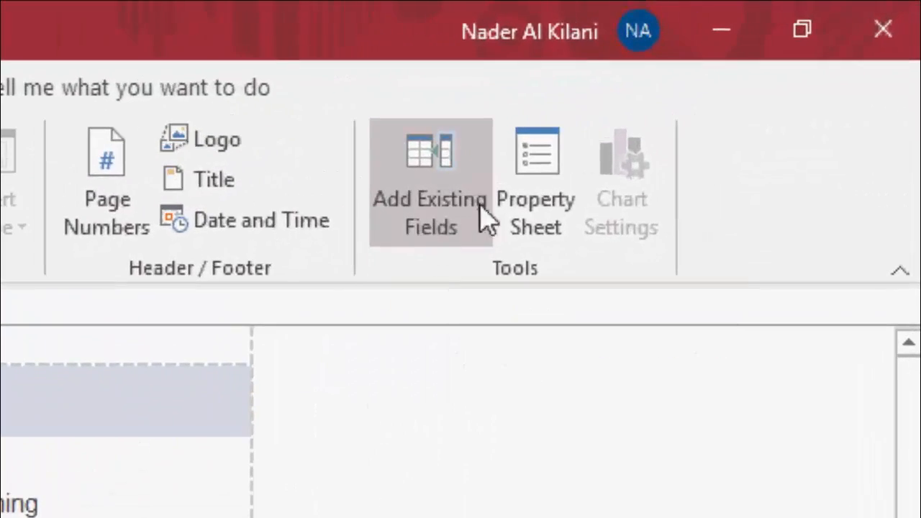
{"action": "left_click", "coordinate": [545, 198]}
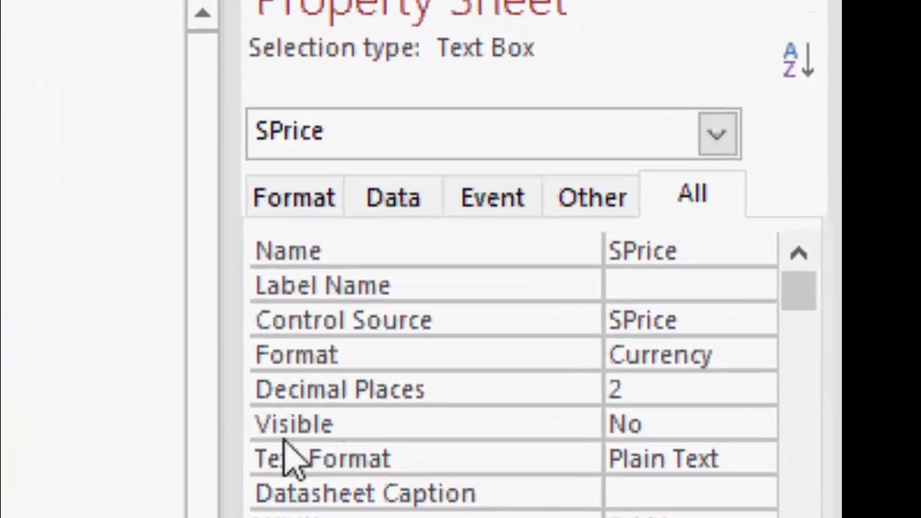
{"action": "left_click", "coordinate": [691, 425]}
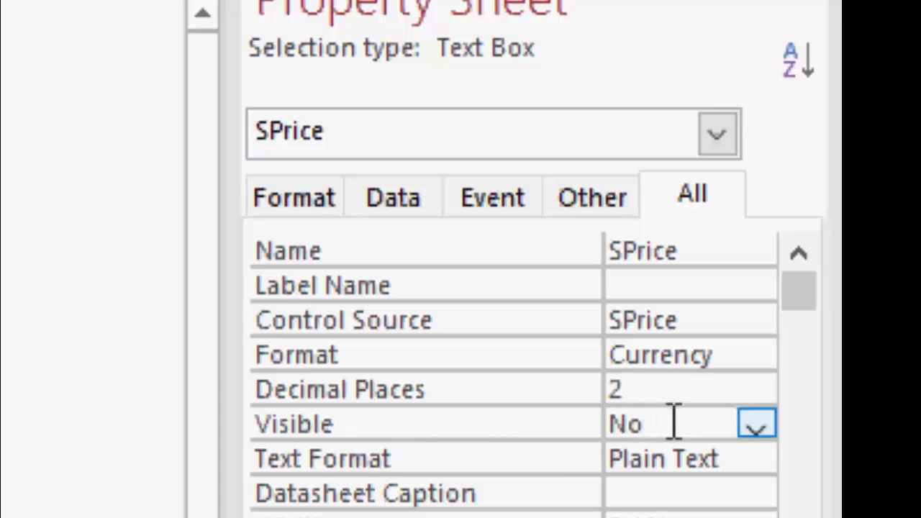
{"action": "left_click", "coordinate": [756, 427]}
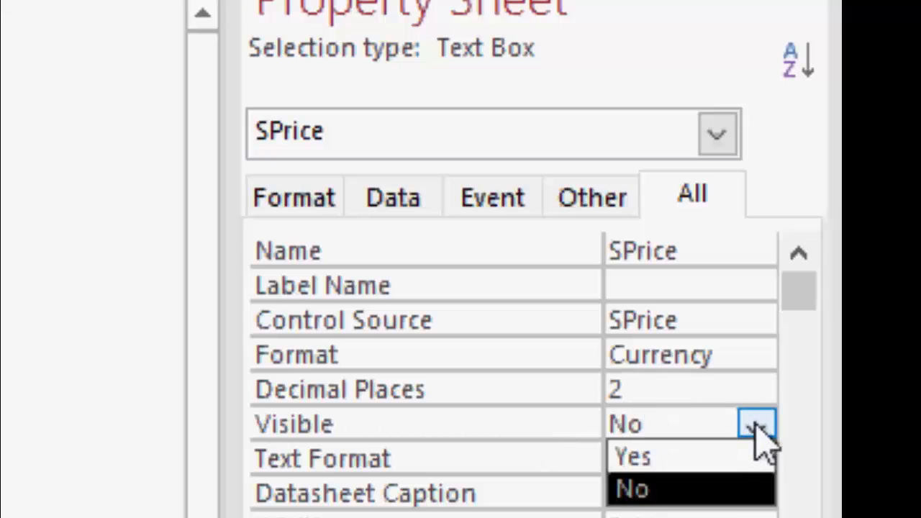
{"action": "left_click", "coordinate": [687, 458]}
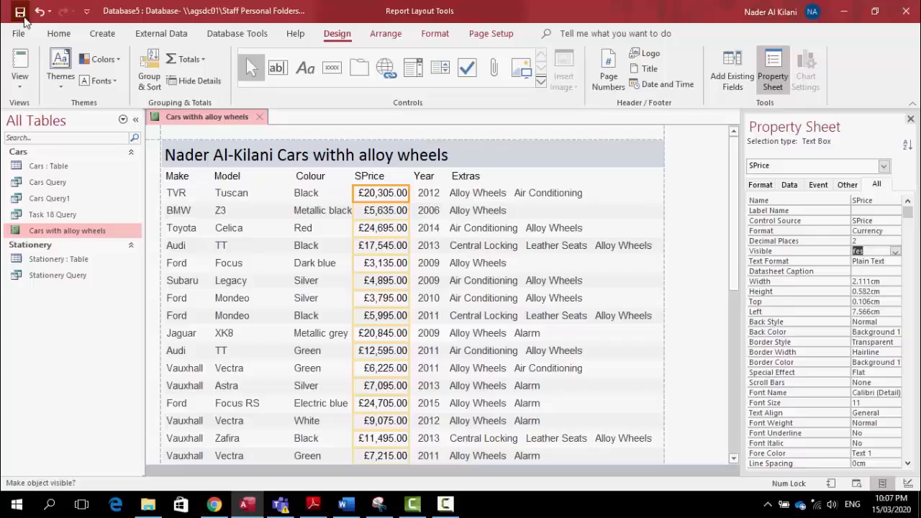
Save the report and check the SPrice column in Report View.
{"action": "left_click", "coordinate": [25, 17]}
{"action": "right_click", "coordinate": [243, 118]}
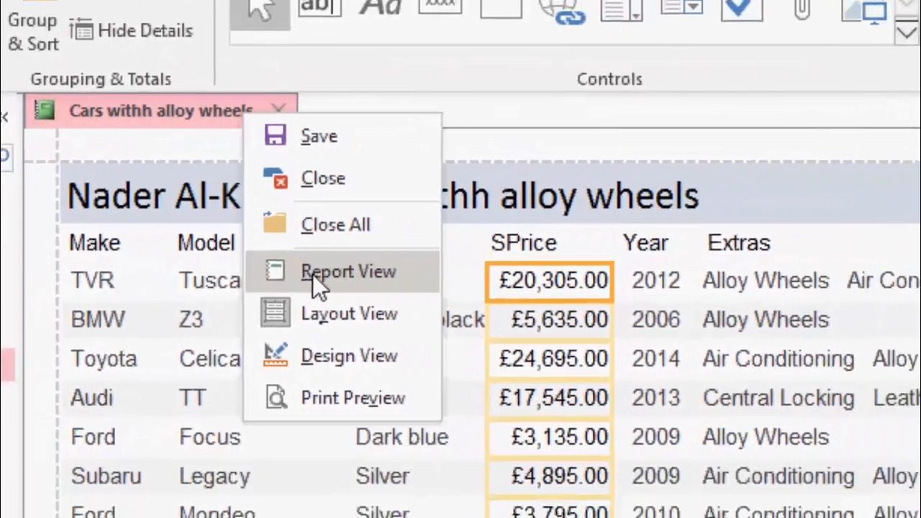
{"action": "left_click", "coordinate": [294, 304]}
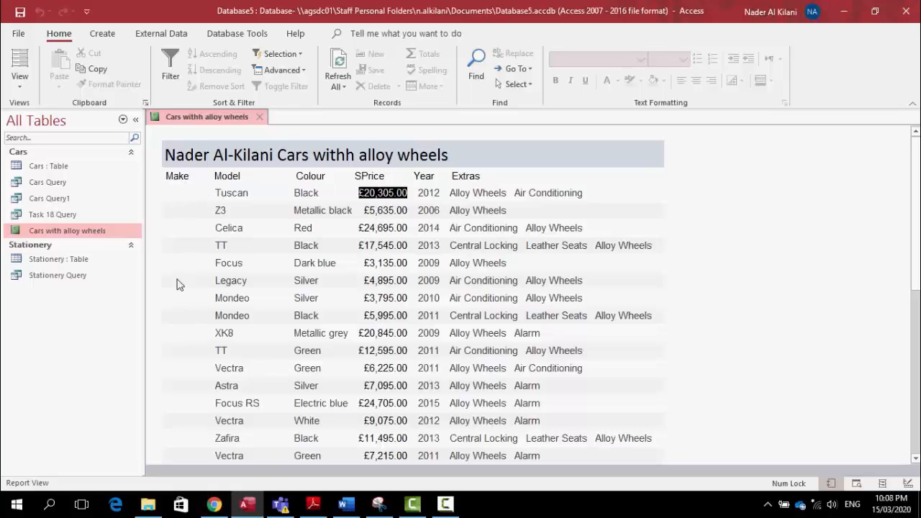
Return to Layout View, set the Make text box's Visible property to Yes and check the report in Report View.
{"action": "right_click", "coordinate": [195, 121]}
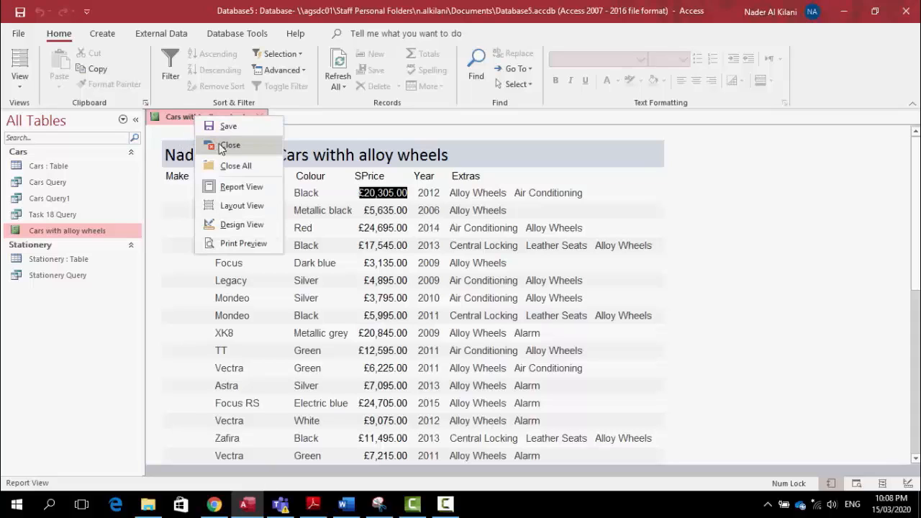
{"action": "left_click", "coordinate": [234, 206]}
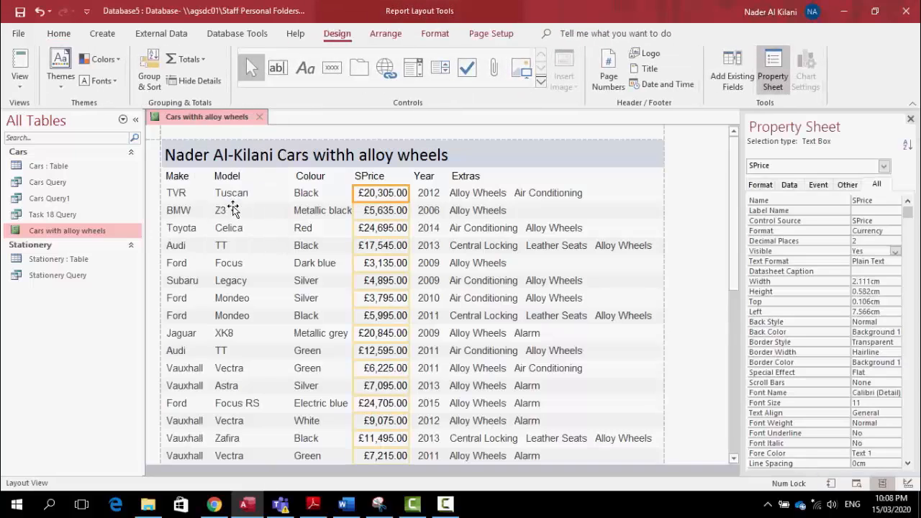
{"action": "left_click", "coordinate": [178, 194]}
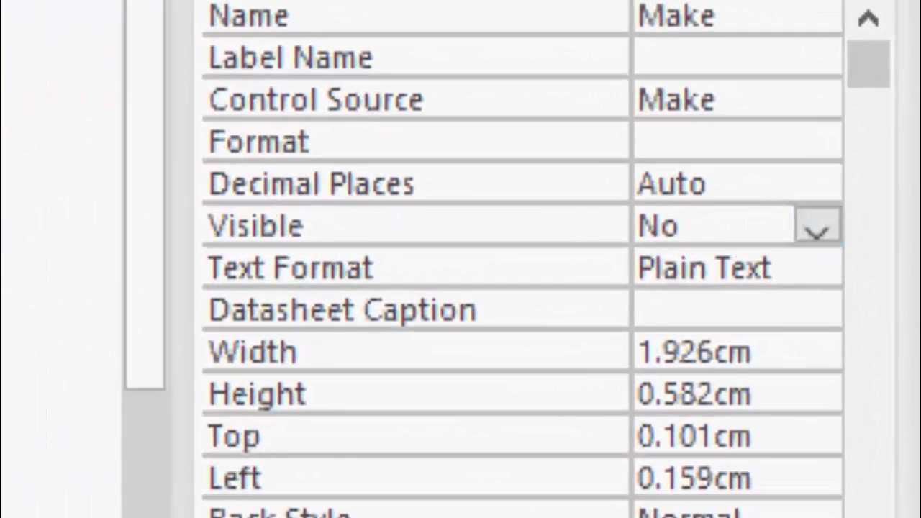
{"action": "left_click", "coordinate": [820, 232]}
{"action": "left_click", "coordinate": [742, 273]}
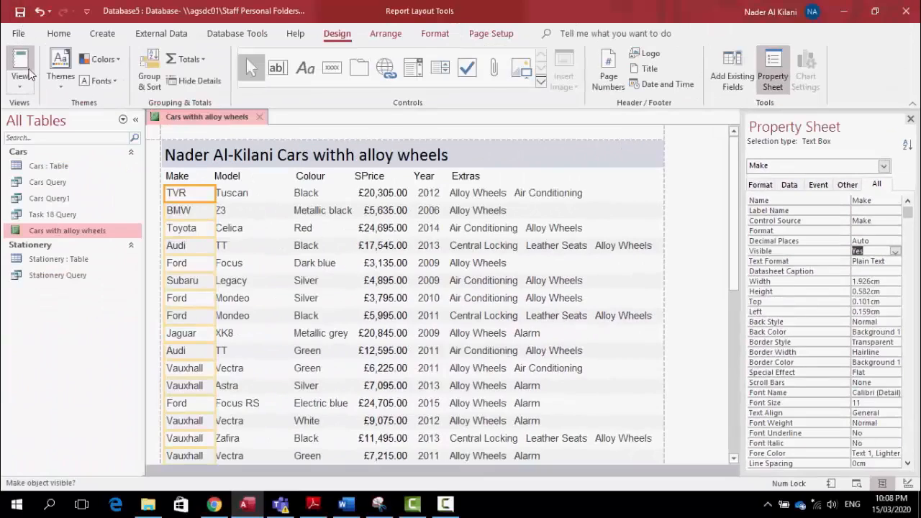
{"action": "right_click", "coordinate": [181, 117]}
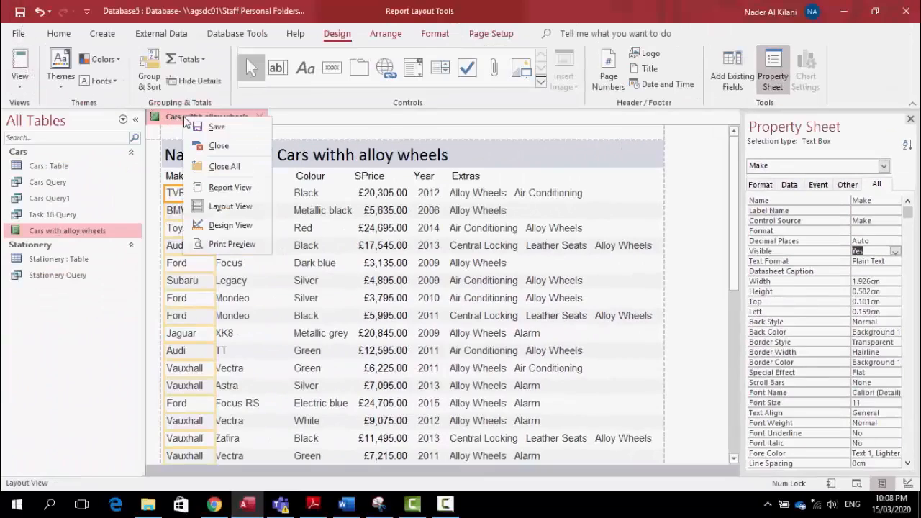
{"action": "left_click", "coordinate": [220, 188]}
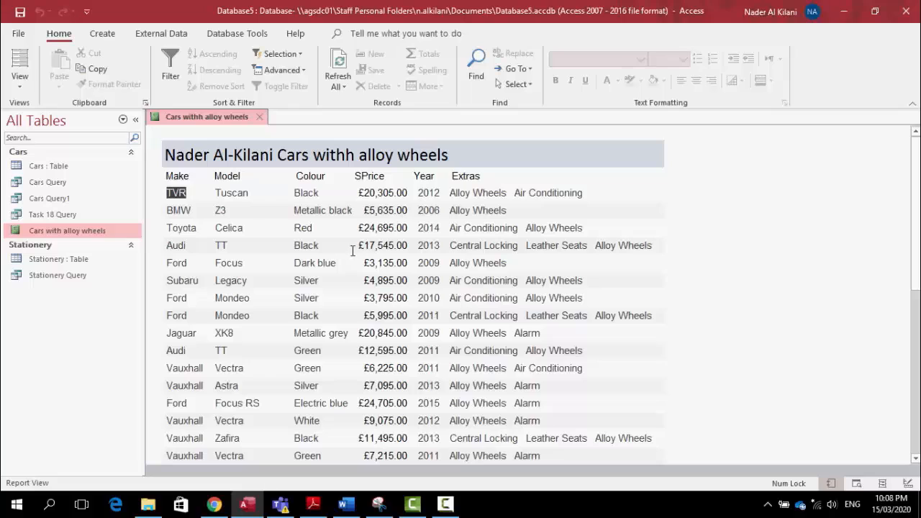
In Layout View, set the SPrice text box's Visible property to No and check the report in Report View.
{"action": "right_click", "coordinate": [229, 121]}
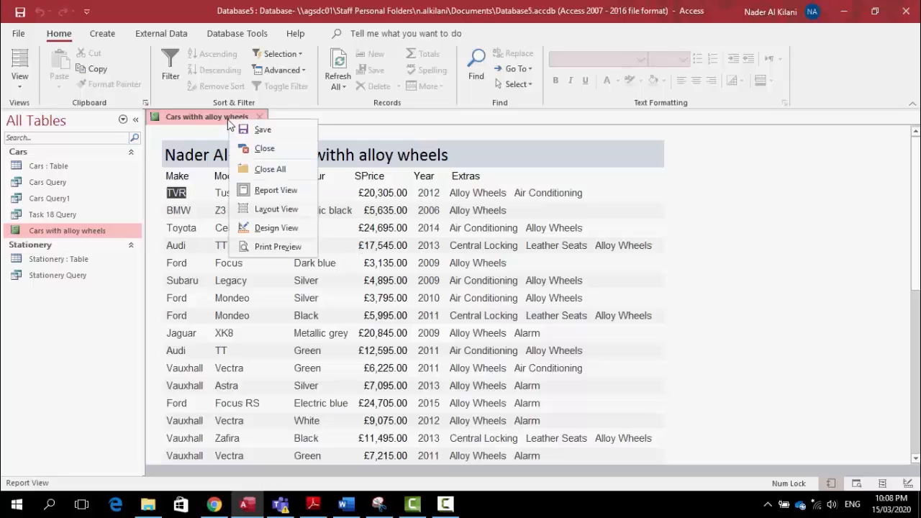
{"action": "left_click", "coordinate": [266, 213]}
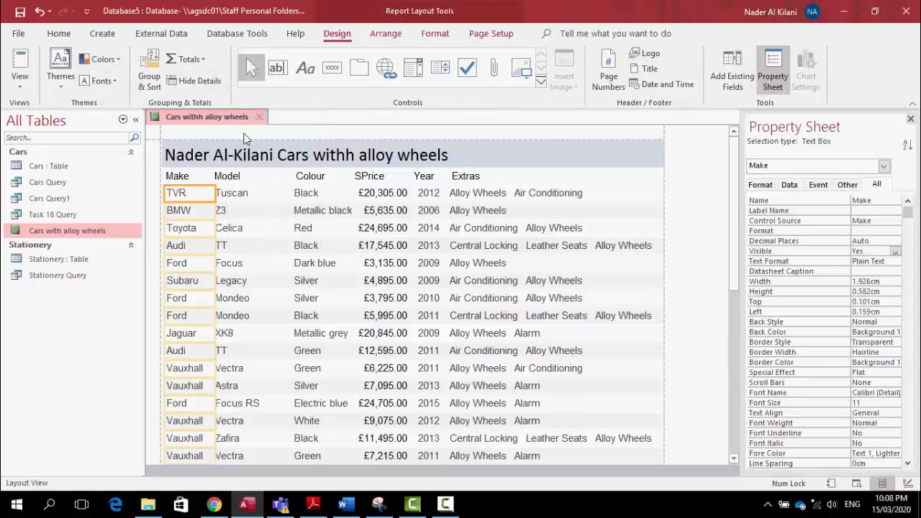
{"action": "left_click", "coordinate": [380, 196]}
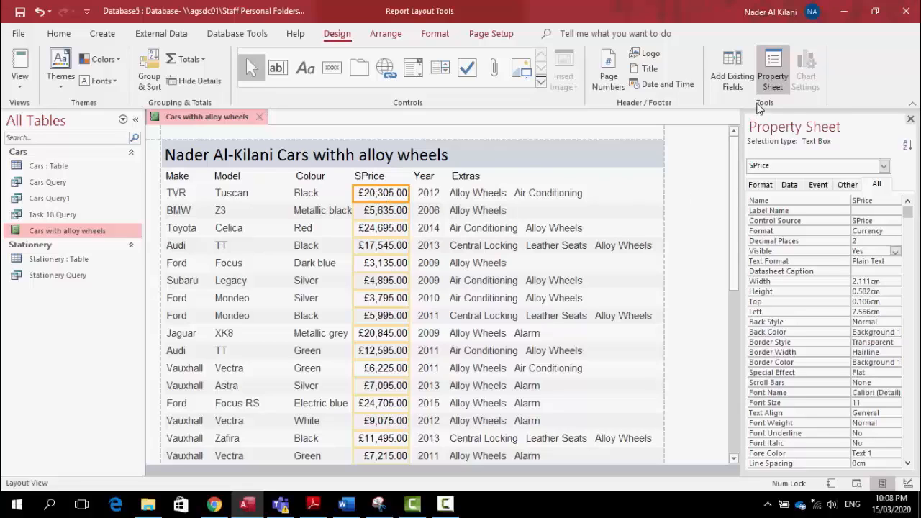
{"action": "left_click", "coordinate": [910, 120]}
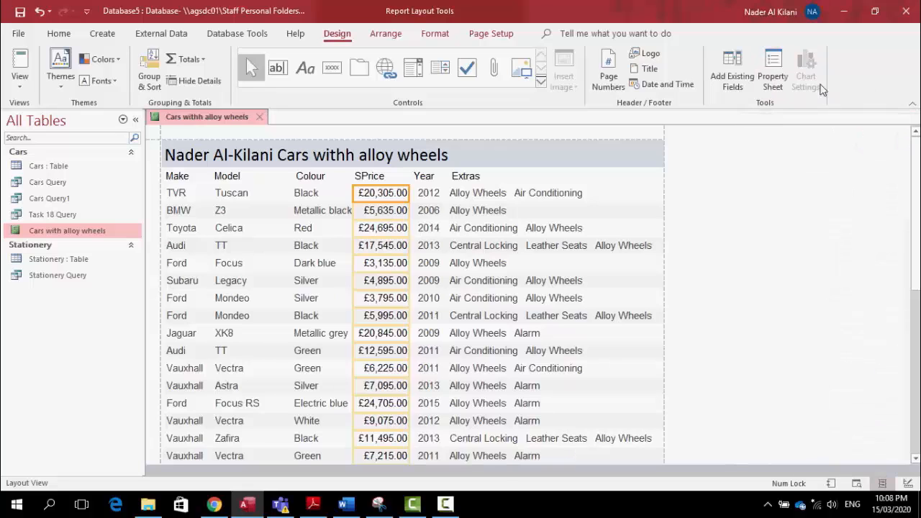
{"action": "left_click", "coordinate": [772, 78]}
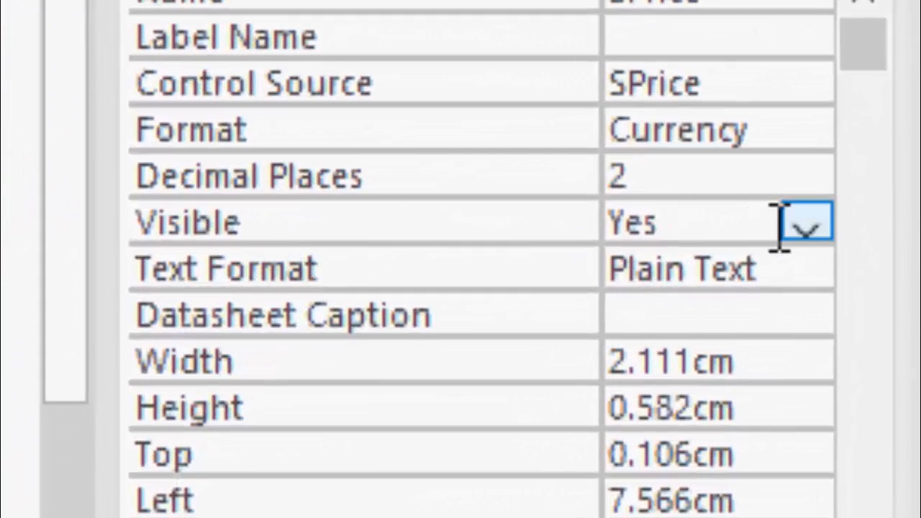
{"action": "left_click", "coordinate": [754, 224]}
{"action": "left_click", "coordinate": [806, 225]}
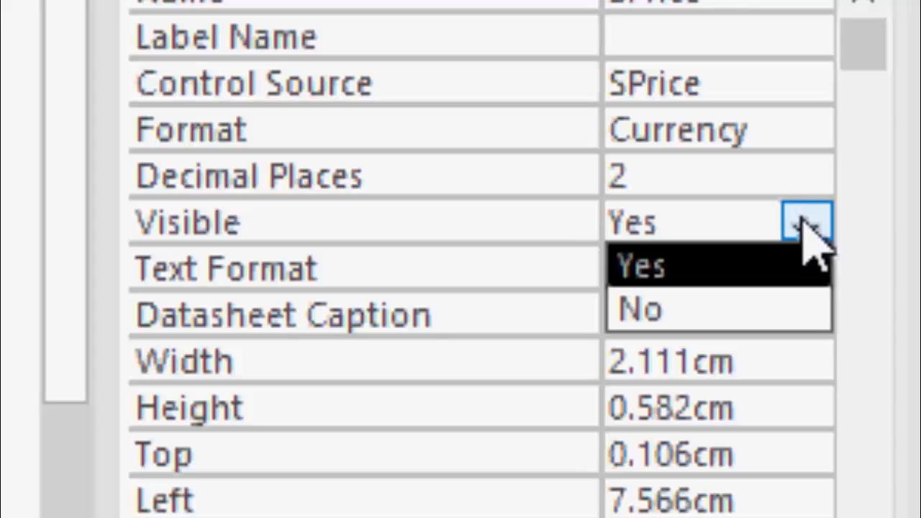
{"action": "left_click", "coordinate": [733, 312]}
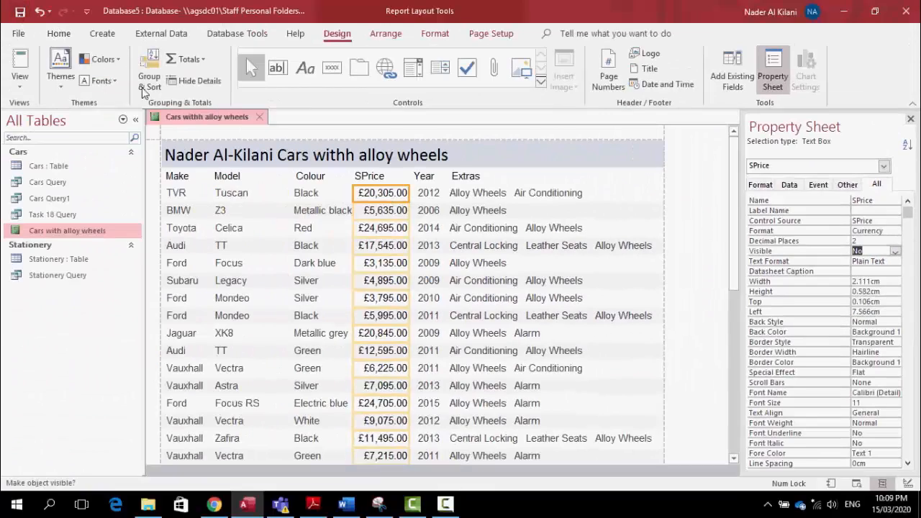
{"action": "right_click", "coordinate": [193, 115]}
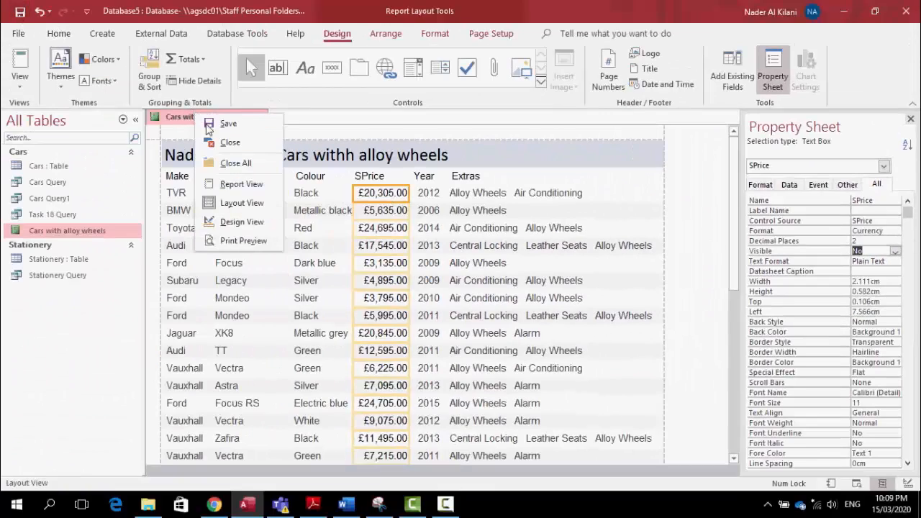
{"action": "left_click", "coordinate": [243, 186]}
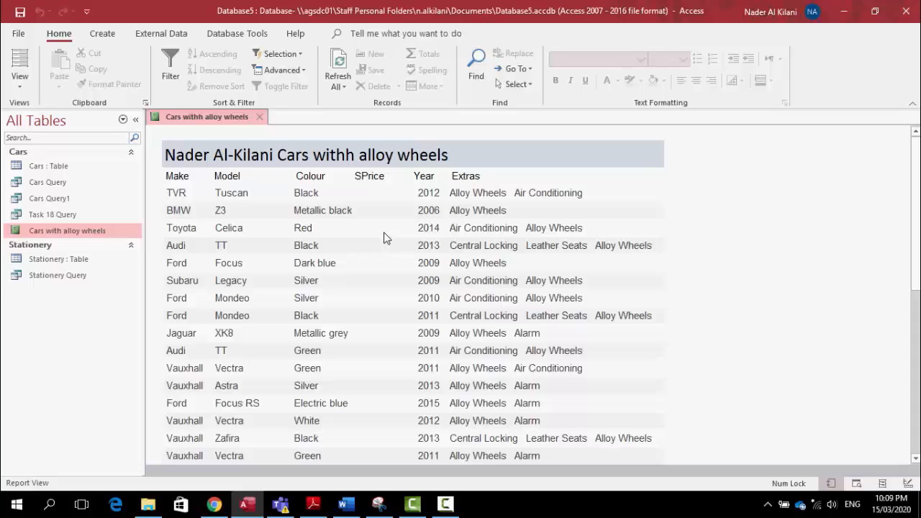
Return to Layout View and give the Extras heading and its data column a black background color.
{"action": "right_click", "coordinate": [234, 122]}
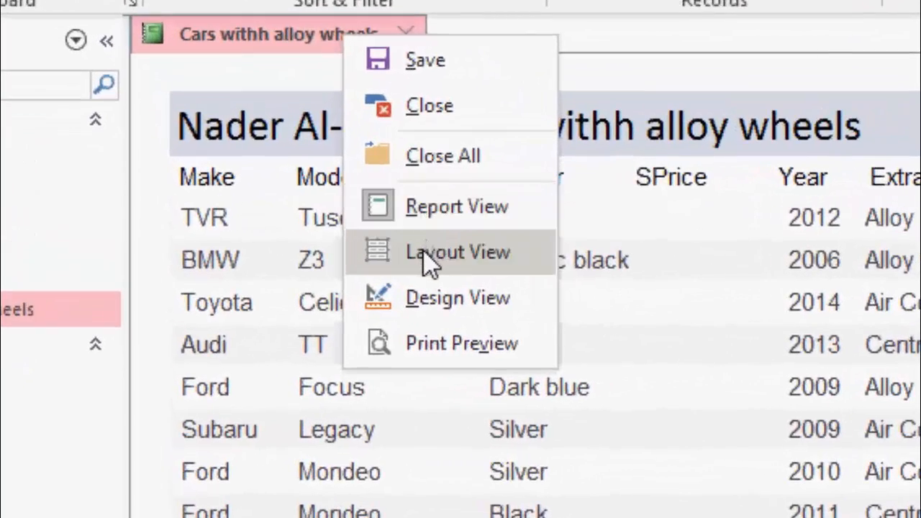
{"action": "left_click", "coordinate": [426, 254]}
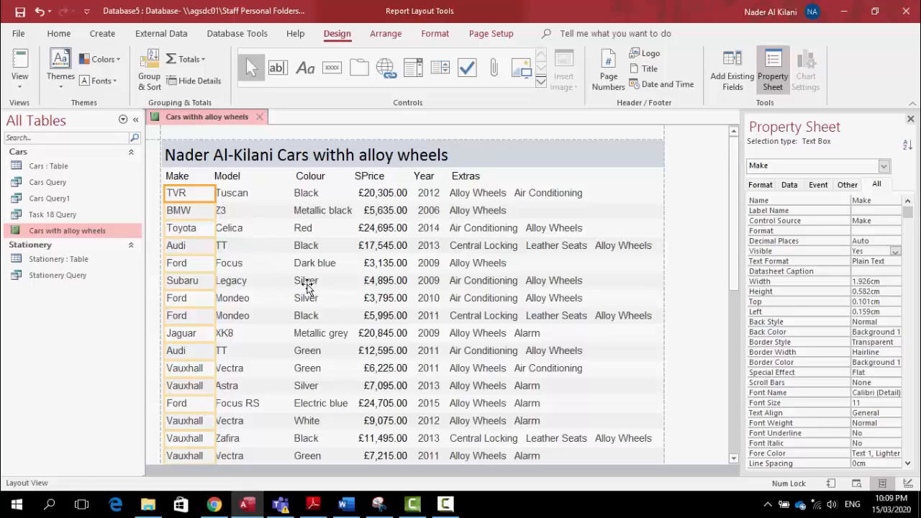
{"action": "left_click", "coordinate": [472, 194]}
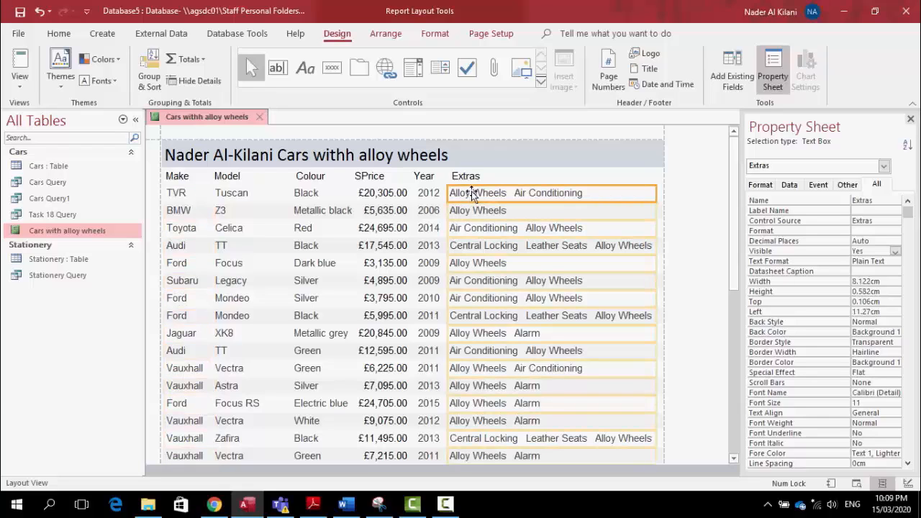
{"action": "left_click", "coordinate": [467, 177], "text": "ctrl"}
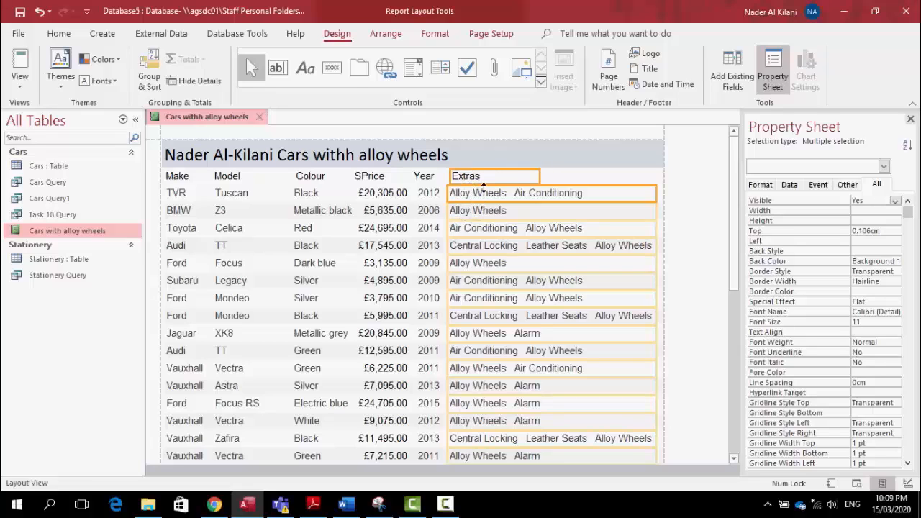
{"action": "left_click", "coordinate": [60, 36]}
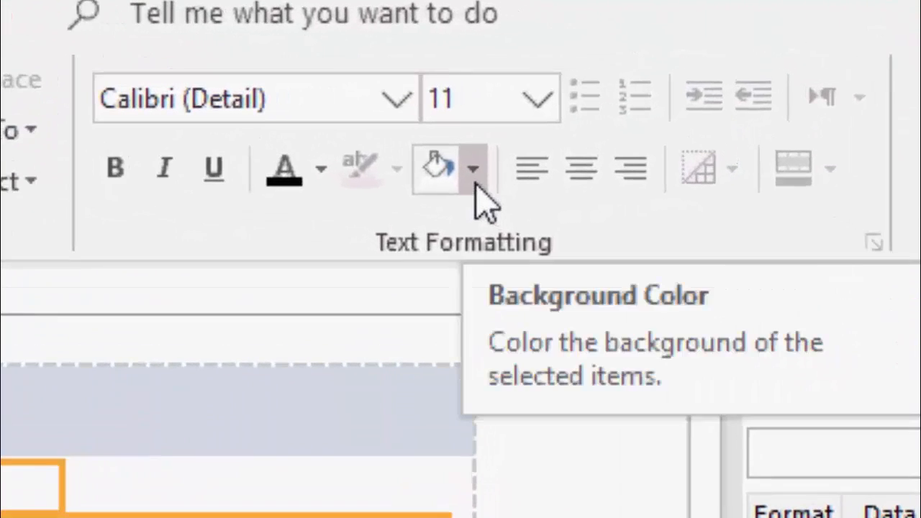
{"action": "left_click", "coordinate": [475, 172]}
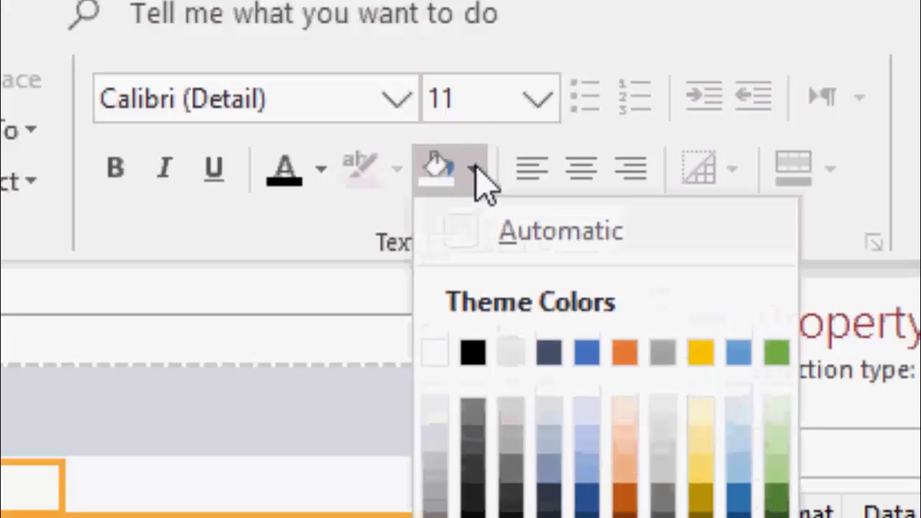
{"action": "left_click", "coordinate": [474, 353]}
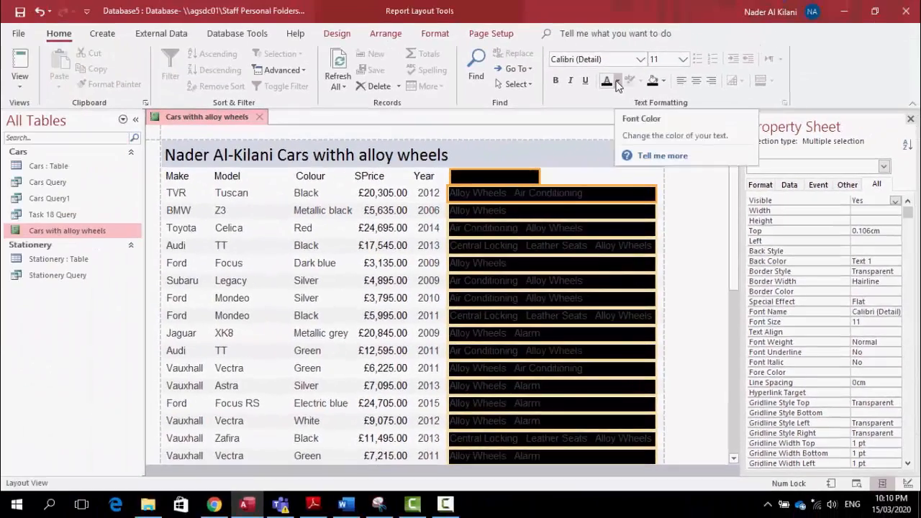
Set the font color of the Extras heading and data to black and check the report in Report View.
{"action": "left_click", "coordinate": [617, 82]}
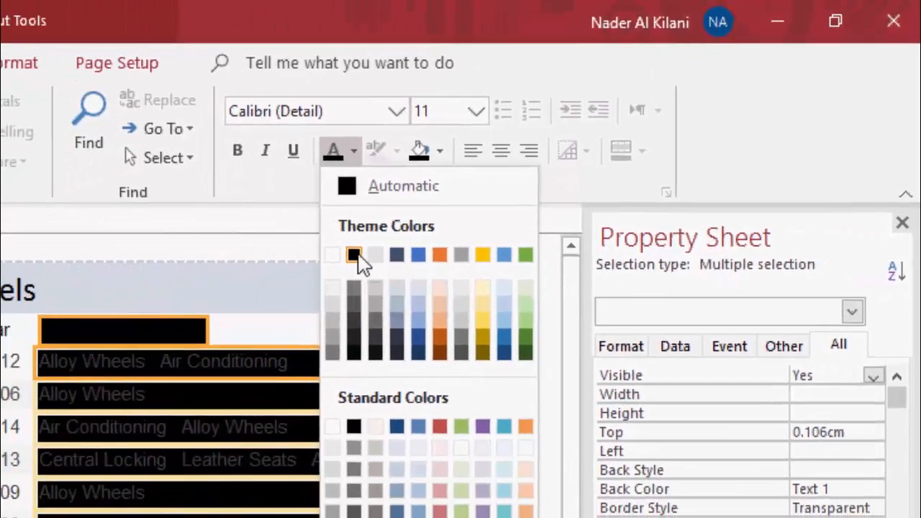
{"action": "left_click", "coordinate": [236, 309]}
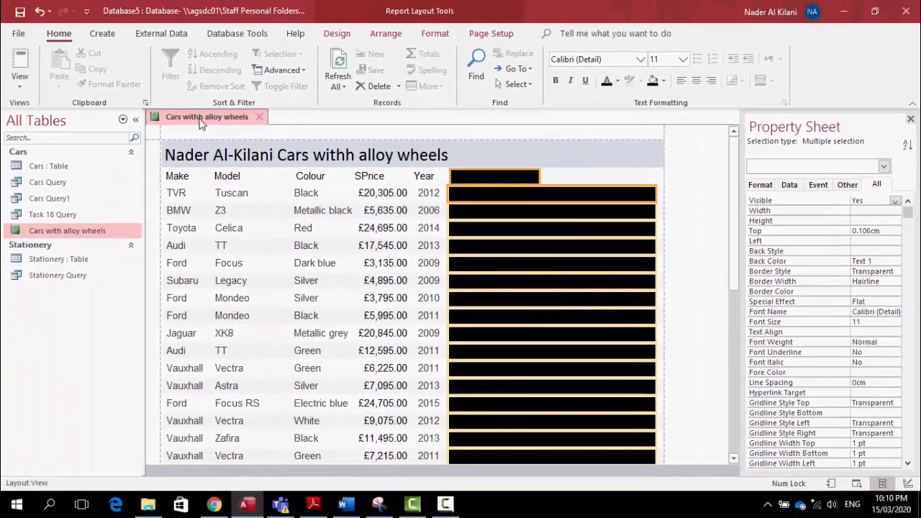
{"action": "right_click", "coordinate": [201, 123]}
{"action": "left_click", "coordinate": [233, 191]}
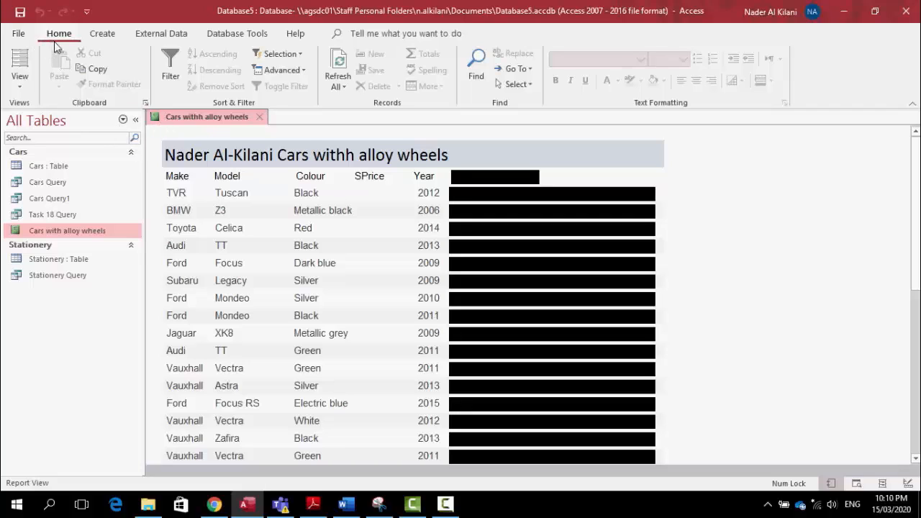
Return the report to Layout View and bring up the text formatting options for the selected Extras heading and data.
{"action": "right_click", "coordinate": [225, 119]}
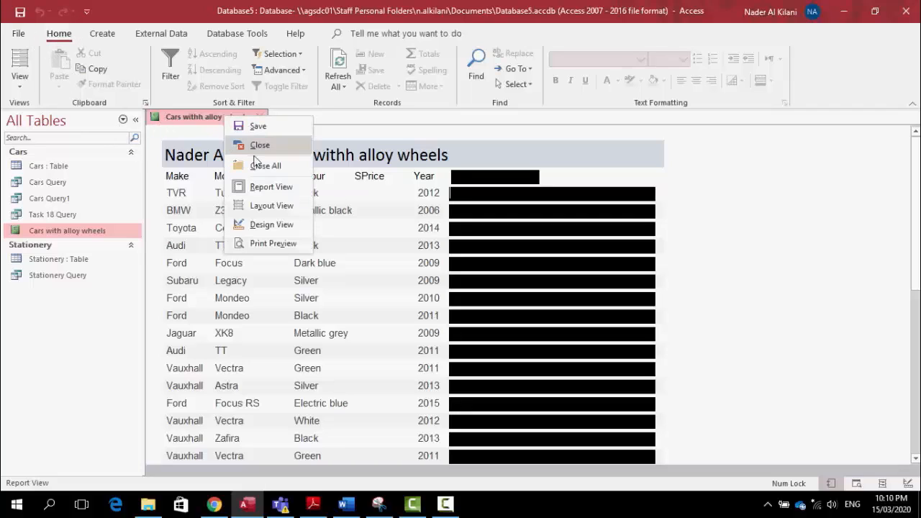
{"action": "left_click", "coordinate": [263, 205]}
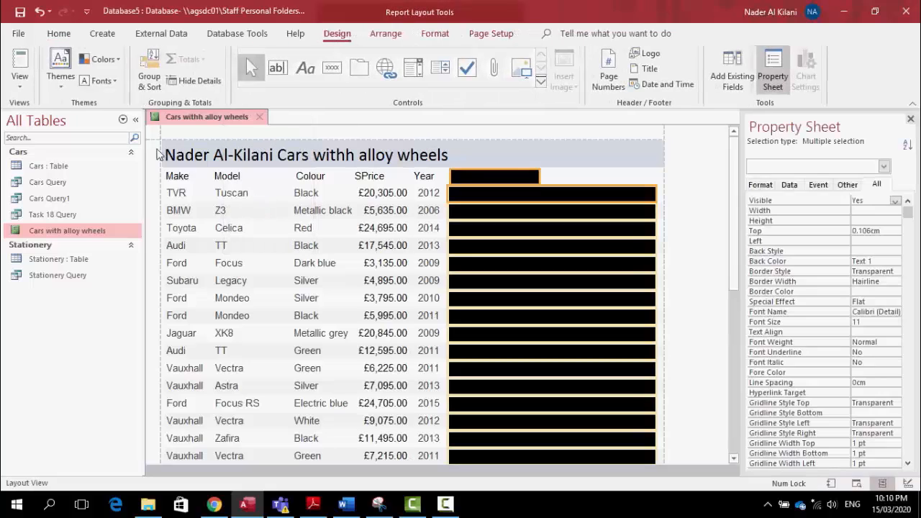
{"action": "left_click", "coordinate": [59, 33]}
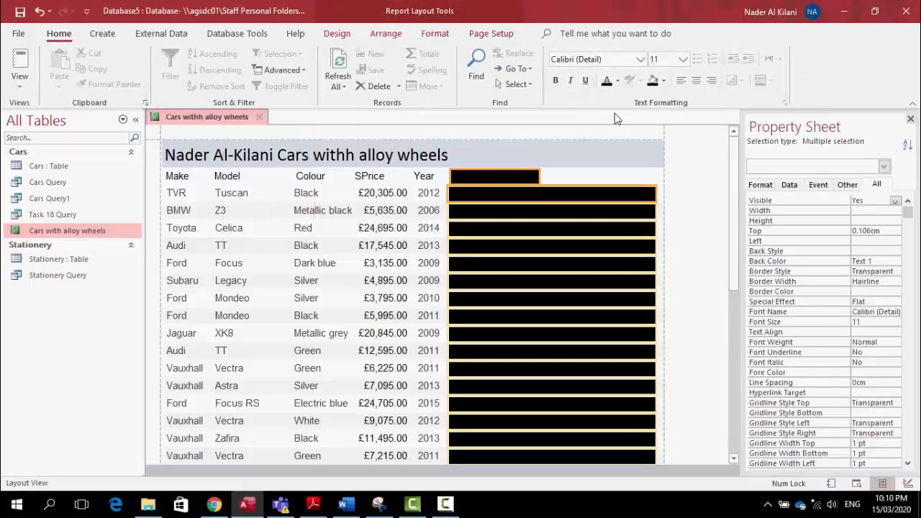